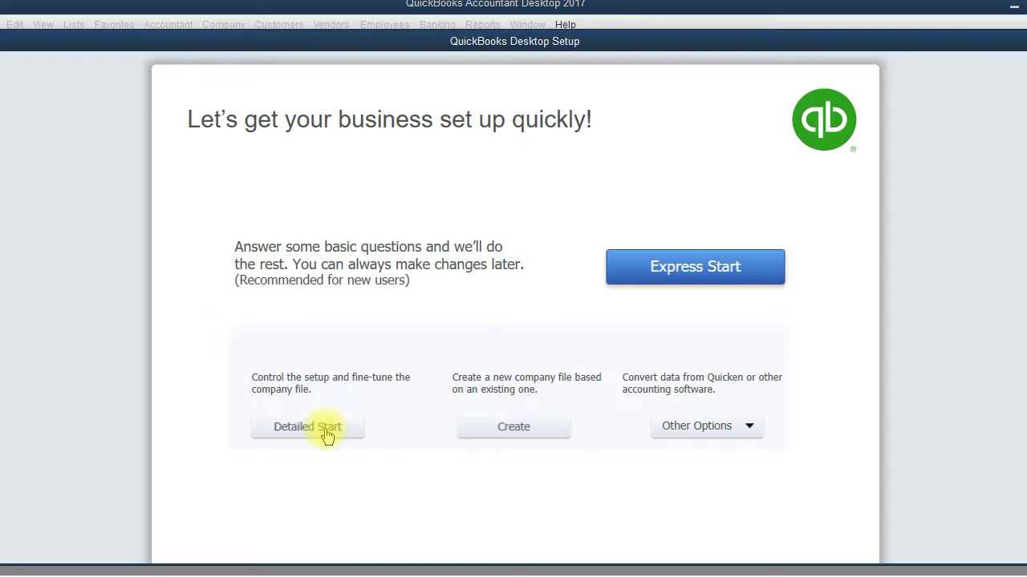
Choose Detailed Start to begin the EasyStep Interview company setup
click(327, 430)
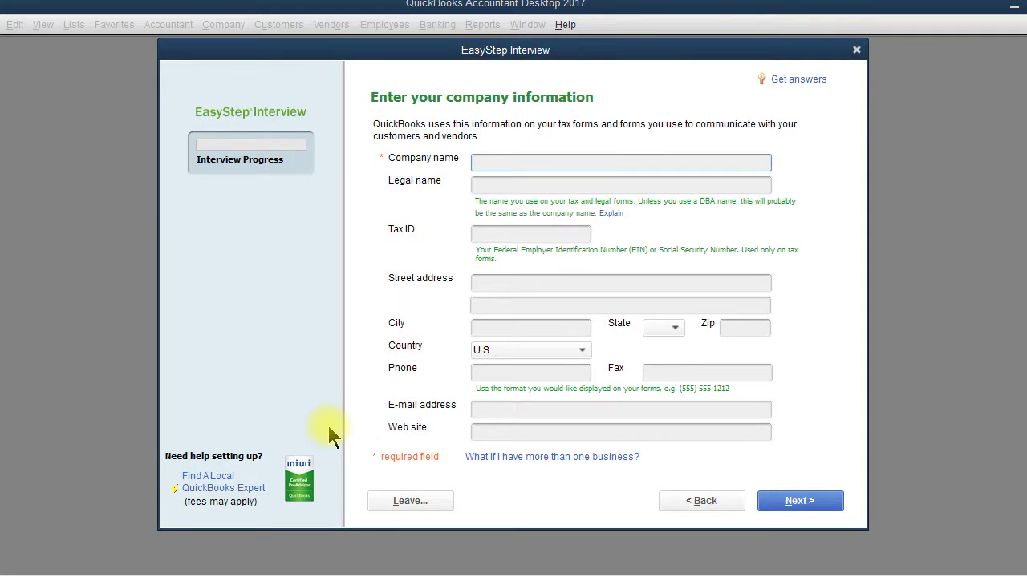
Enter Louie's Produce Co. as the company name and fill in its tax ID
text(Louie's Produce Co.)
key(Tab)
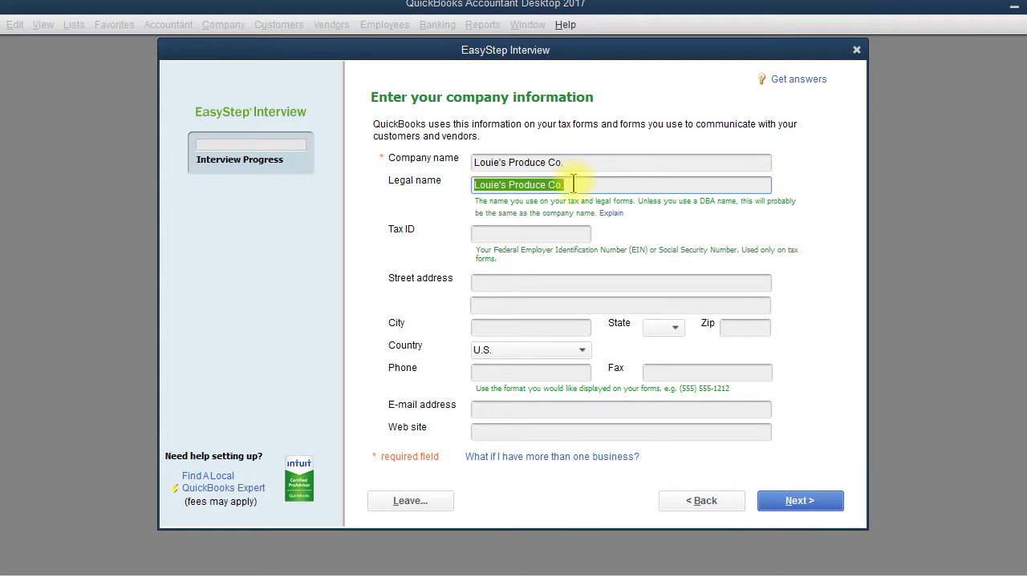
click(573, 184)
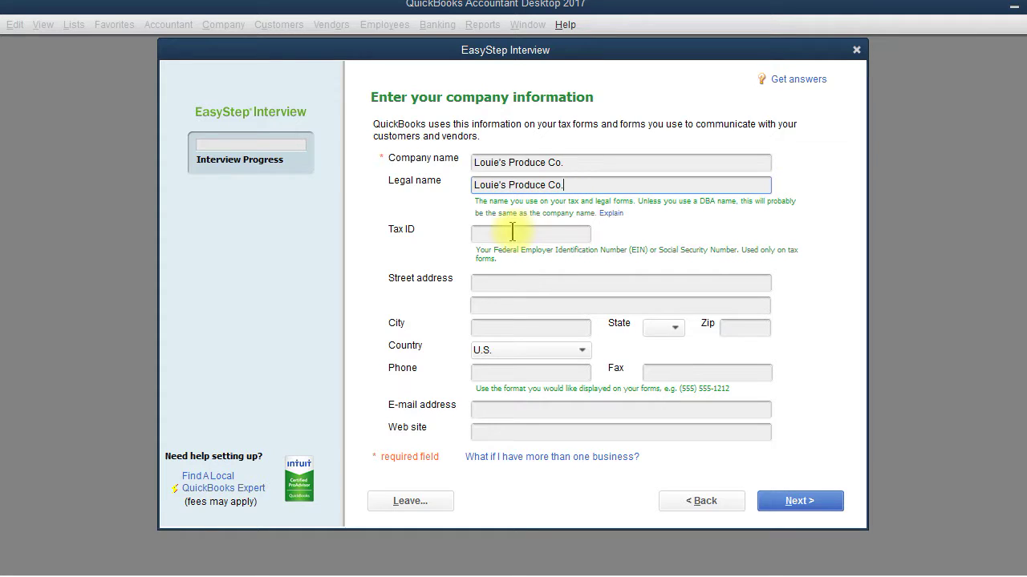
click(510, 233)
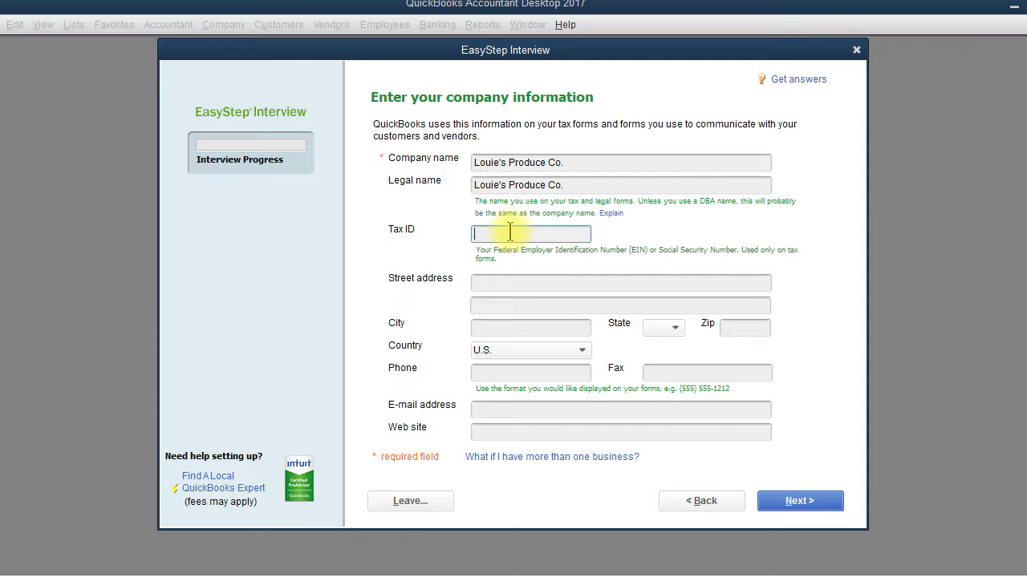
text(25-1234567)
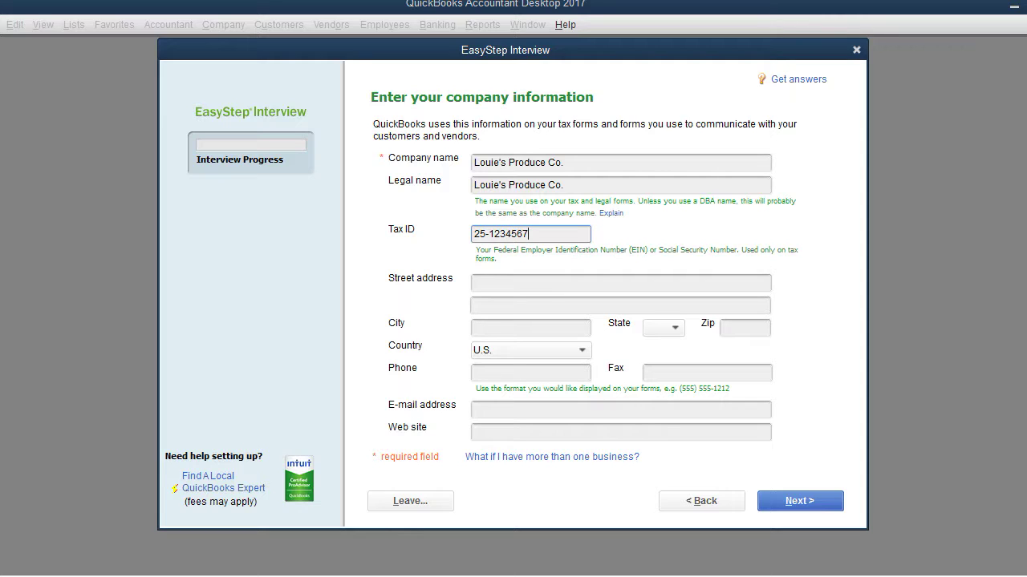
key(Tab)
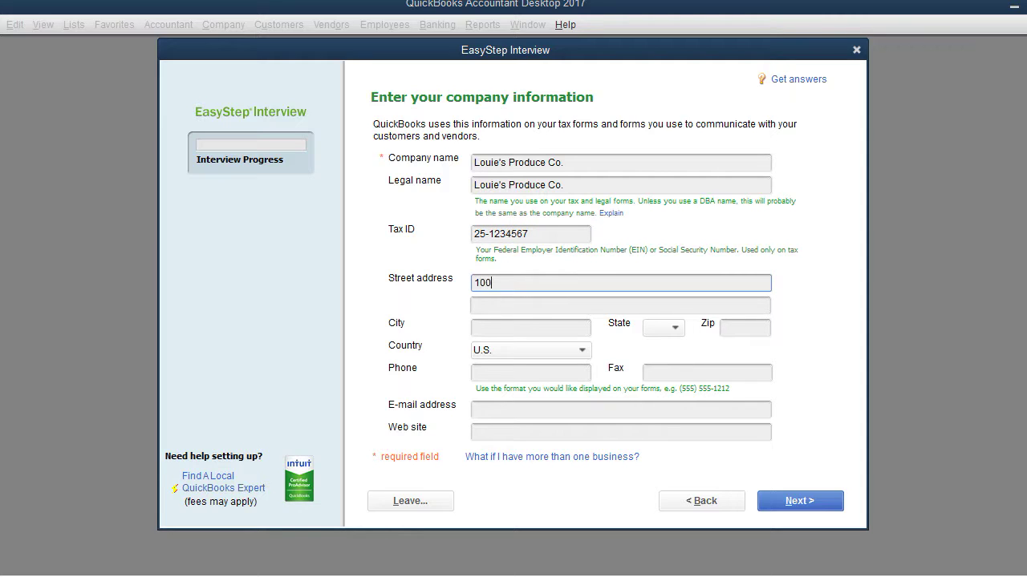
Fill in the company's street address, city, state and zip code
key(Tab)
key(Tab)
text(Pitts)
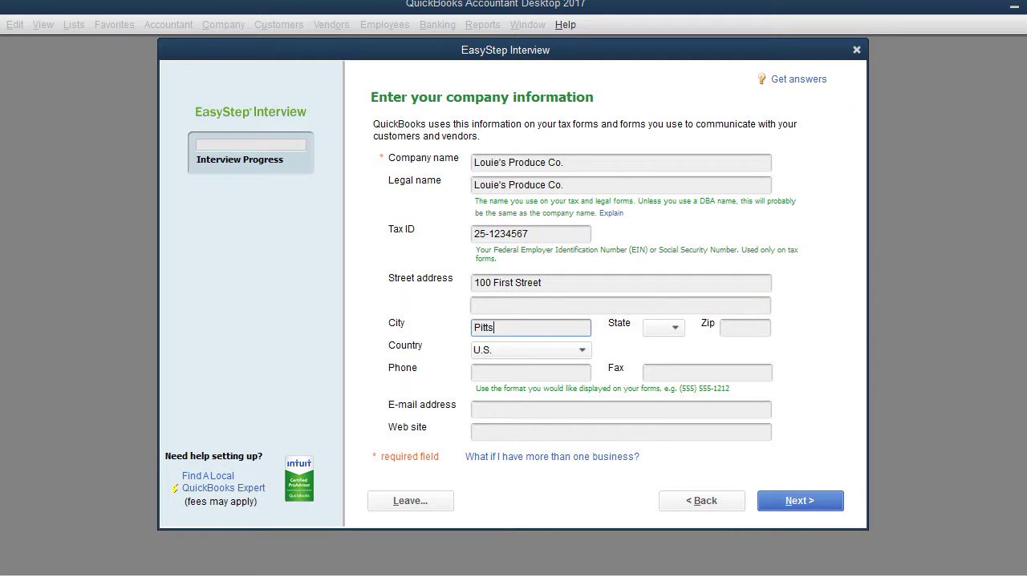
text(burgh)
key(Tab)
text(PA)
key(Tab)
text(15222)
key(Tab)
key(Tab)
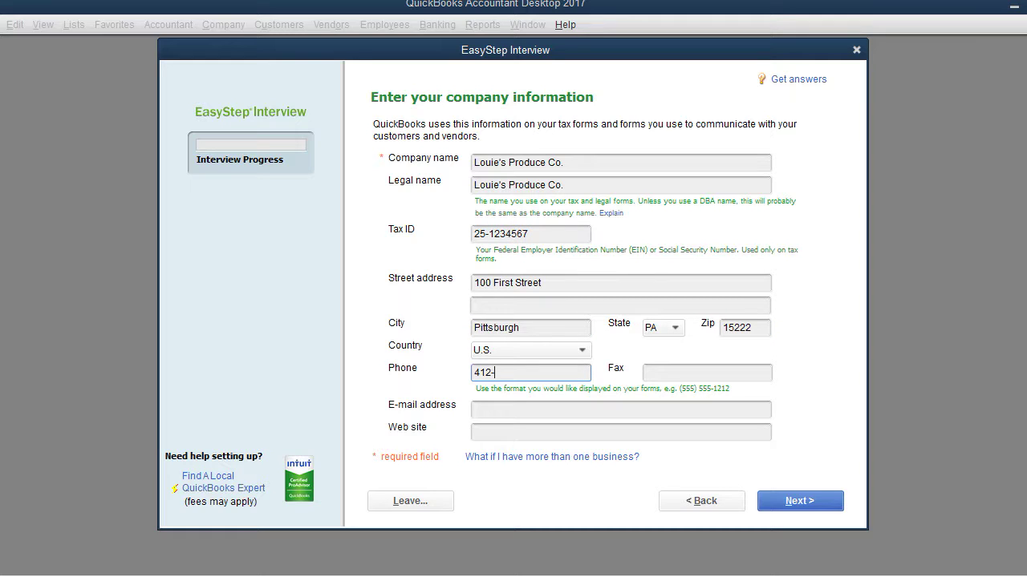
Enter the company phone, fax, e-mail and website, then proceed to industry selection
key(Tab)
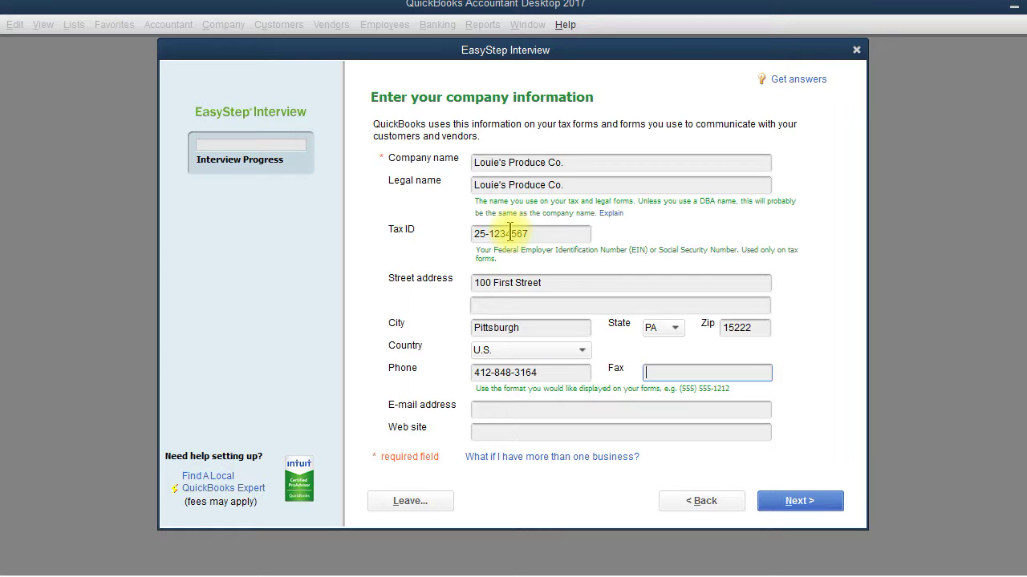
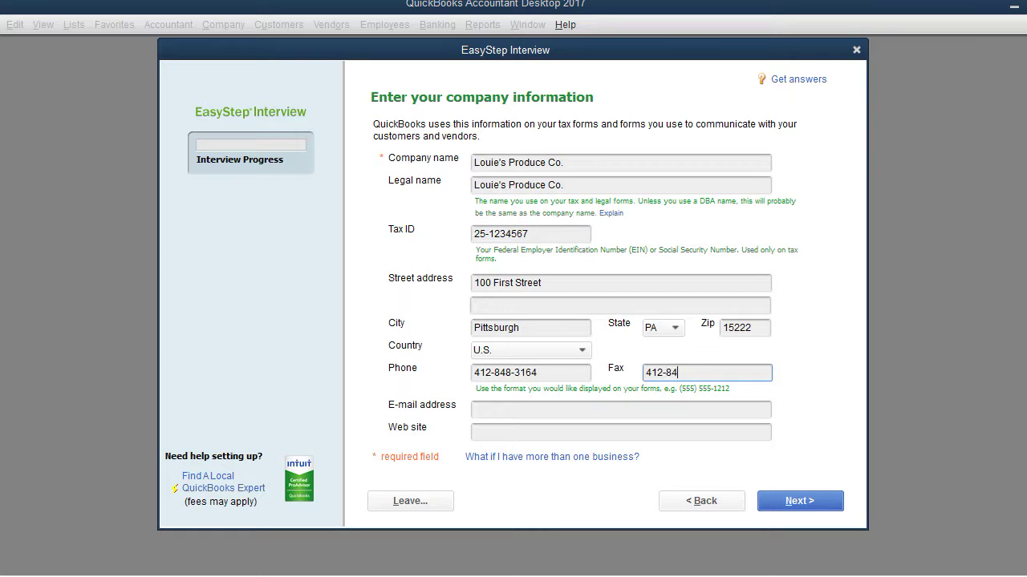
key(Tab)
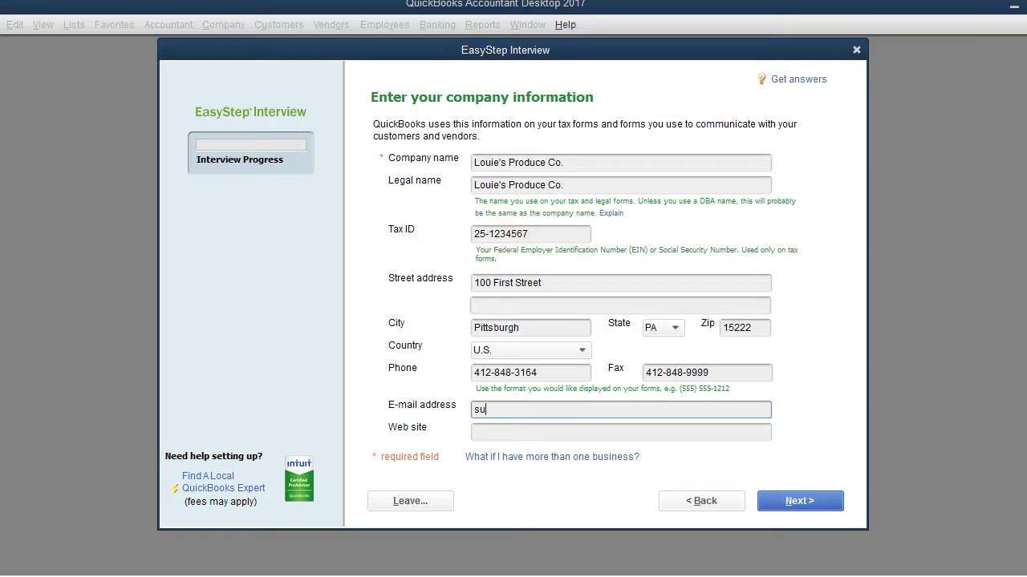
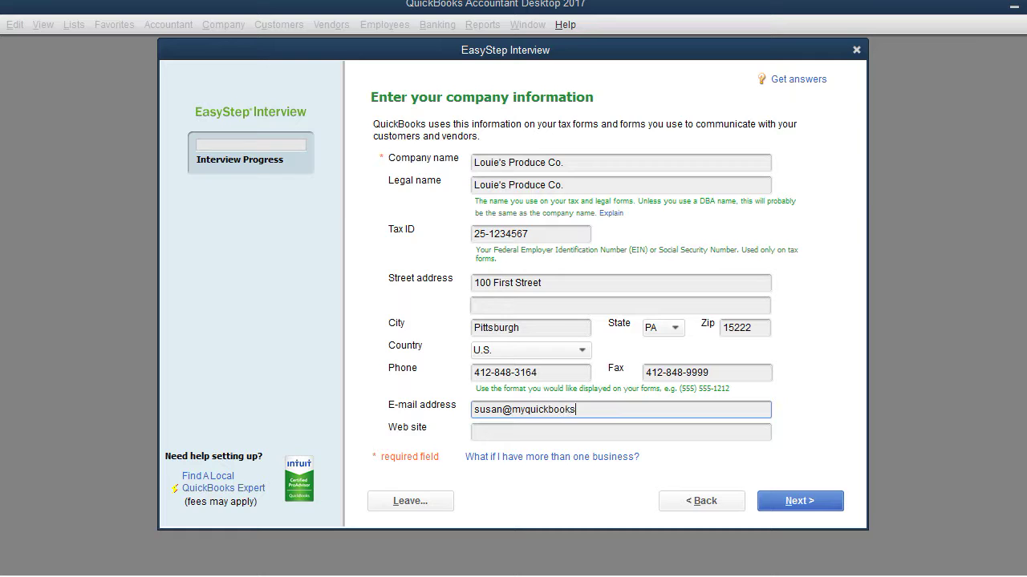
key(Tab)
text(www.)
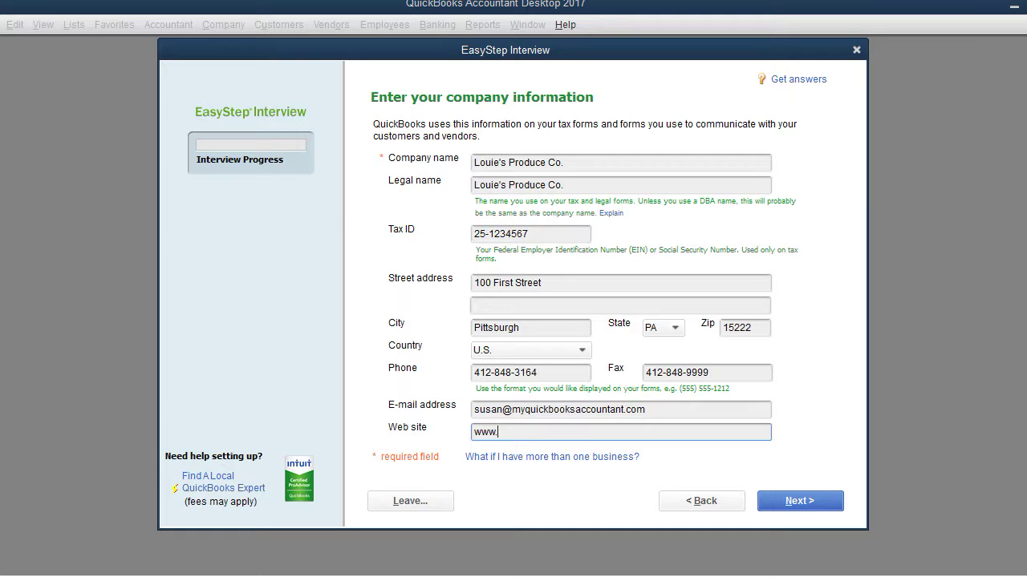
text(myquickbooksaccount)
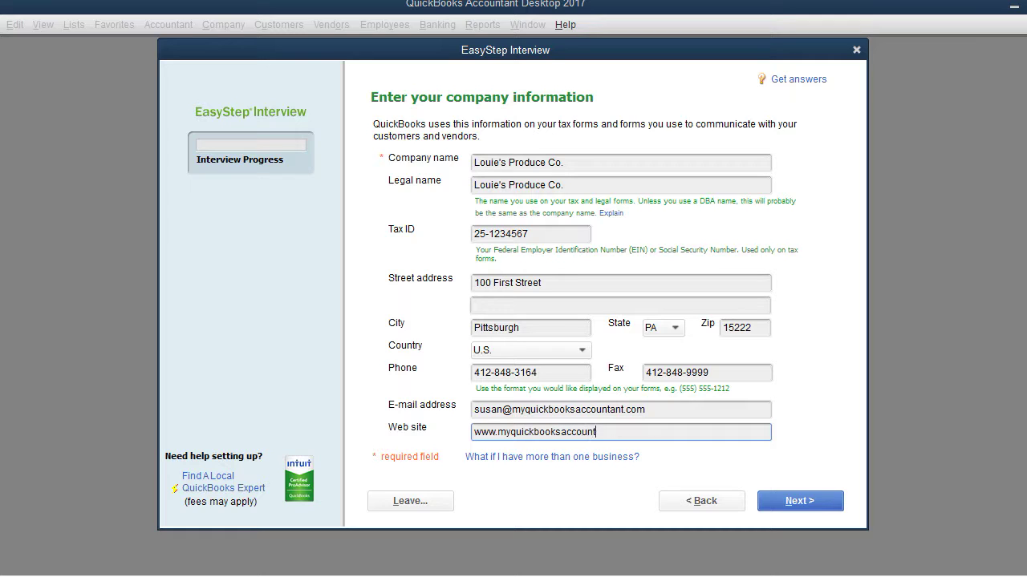
text(ant.com)
key(Tab)
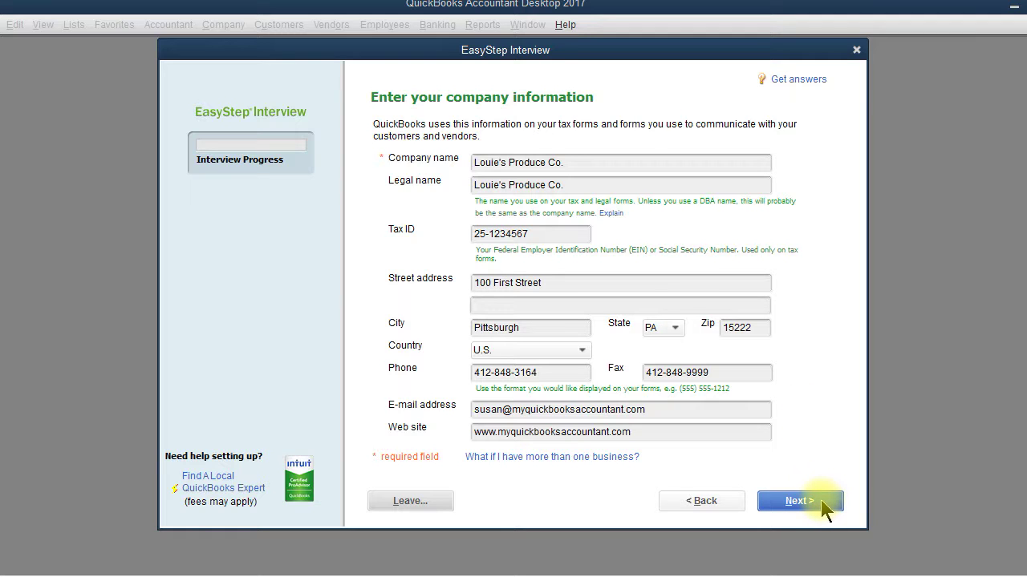
click(823, 509)
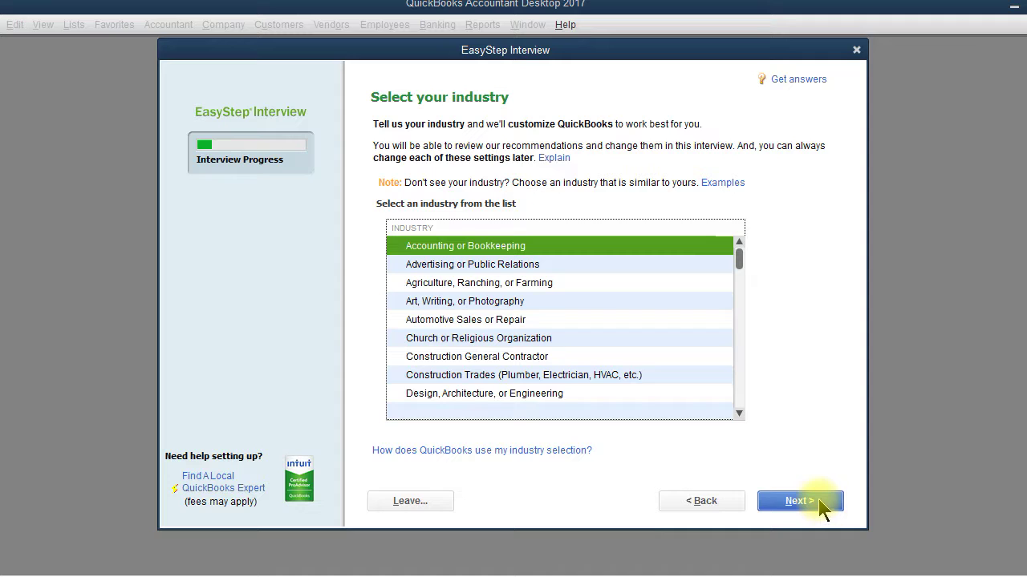
Scroll down the industry list and pick General Product-based Business
click(738, 412)
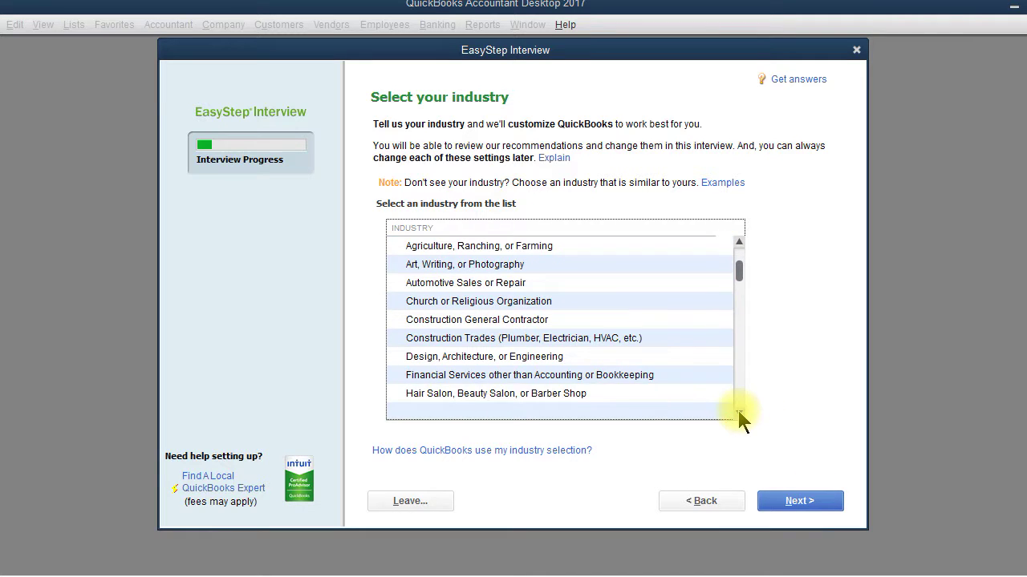
click(738, 412)
click(738, 412)
click(738, 412)
click(738, 412)
click(738, 412)
click(738, 412)
click(738, 412)
click(738, 413)
click(738, 412)
click(738, 412)
click(738, 413)
click(737, 412)
click(738, 412)
click(738, 412)
click(738, 412)
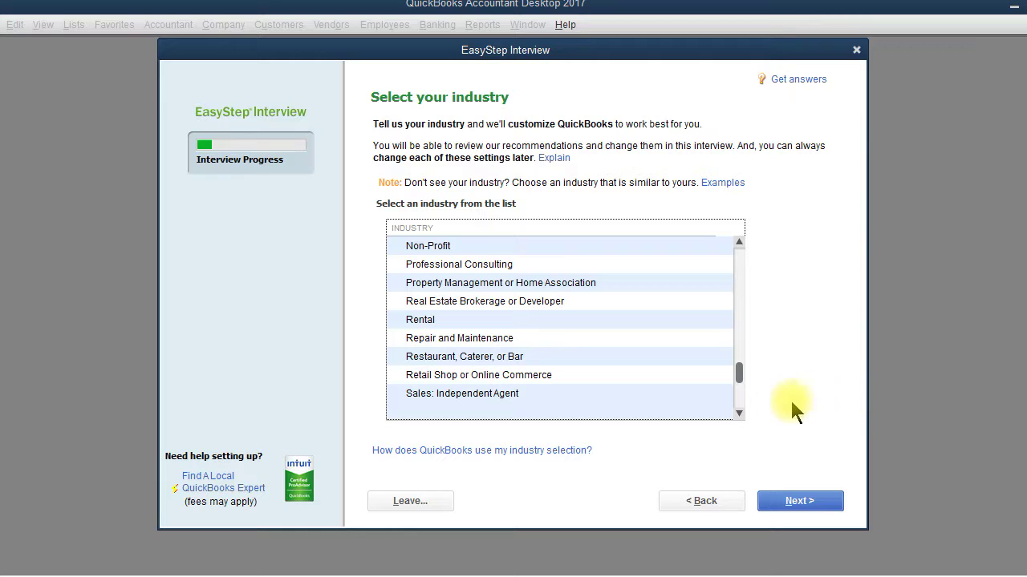
click(738, 413)
click(739, 414)
click(739, 414)
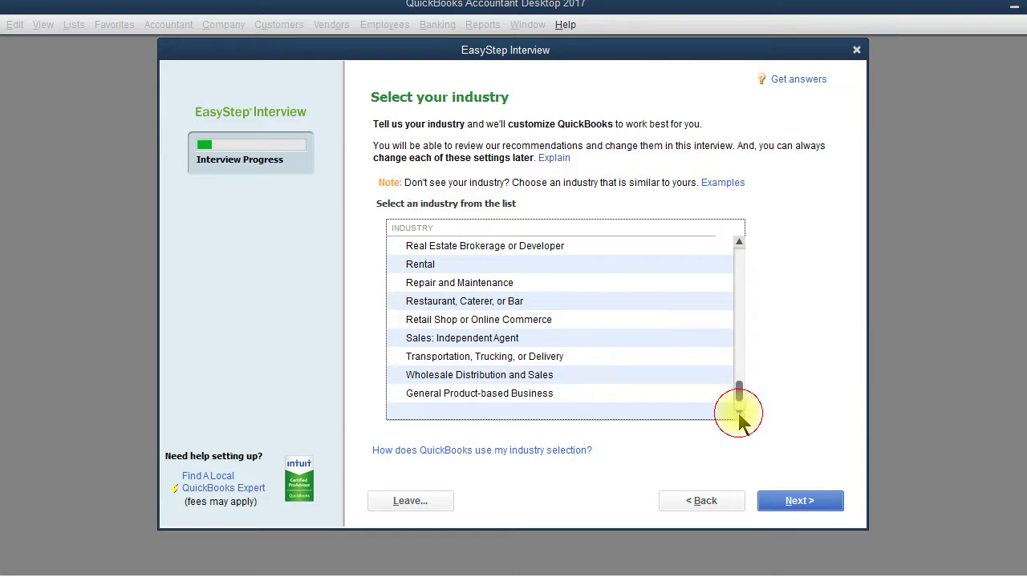
click(738, 414)
click(738, 414)
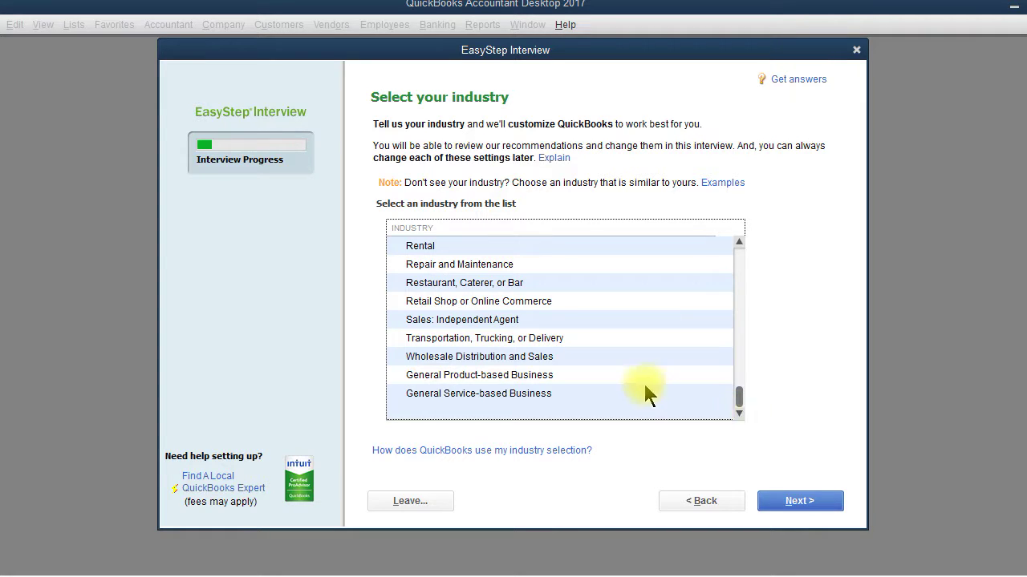
click(553, 377)
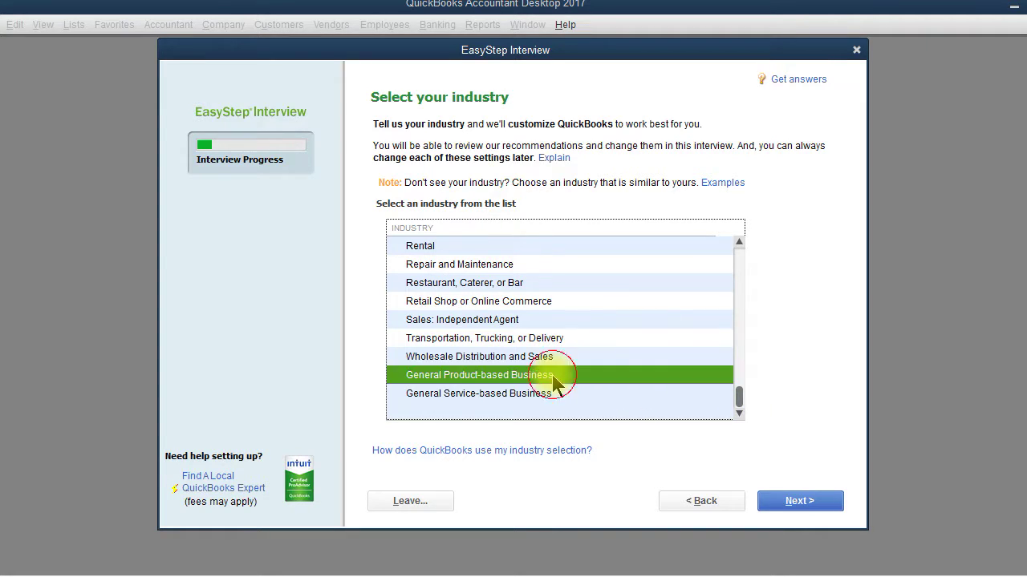
click(818, 505)
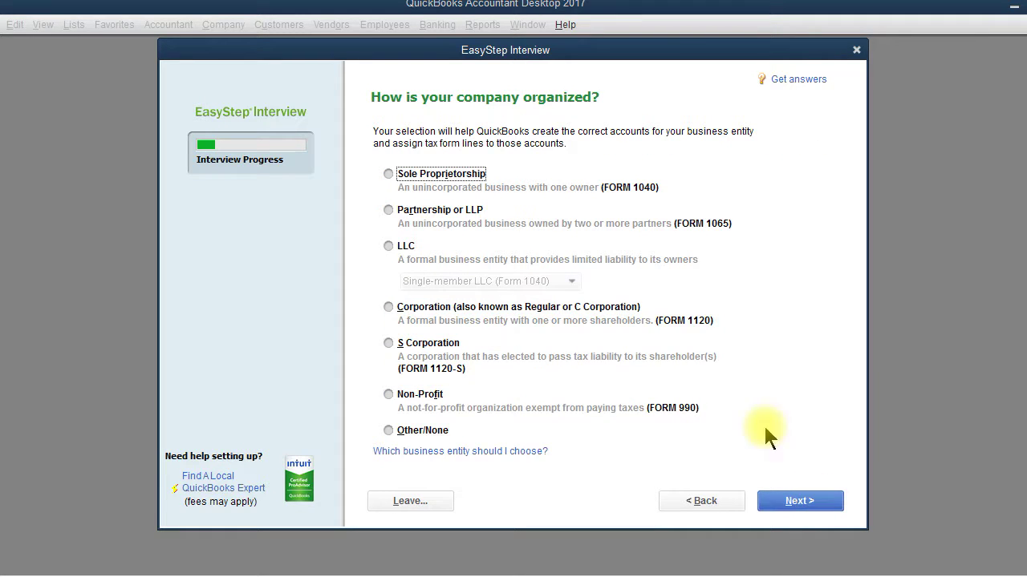
Choose Sole Proprietorship as the business organization and continue
click(388, 172)
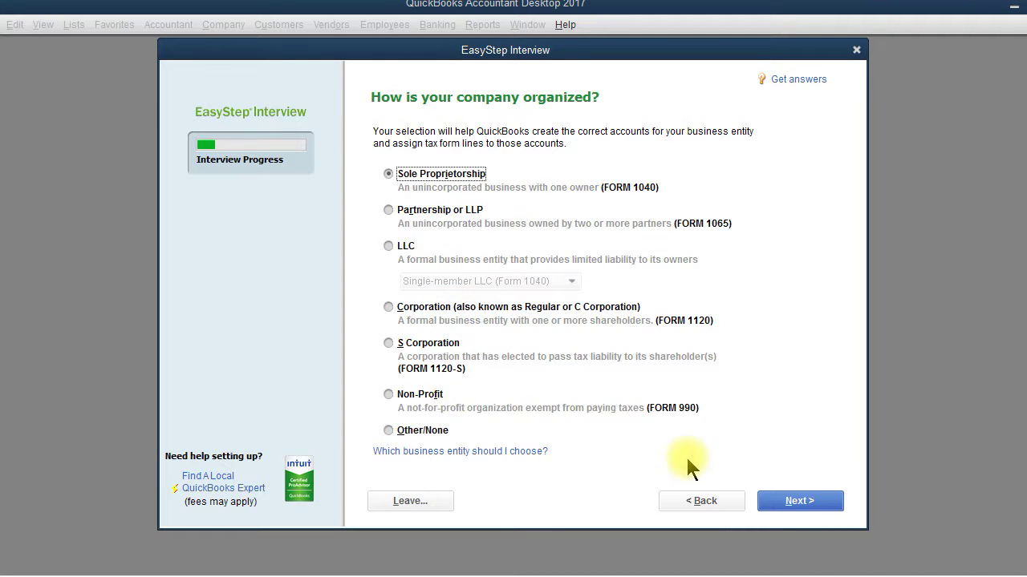
click(806, 503)
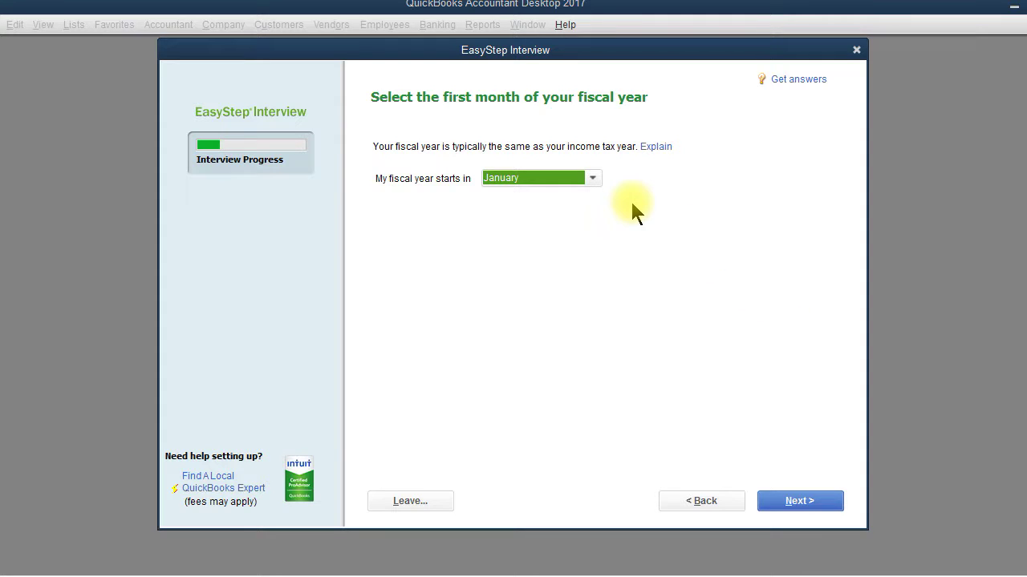
Pick January from the fiscal year start month list, after briefly trying July and February
click(592, 179)
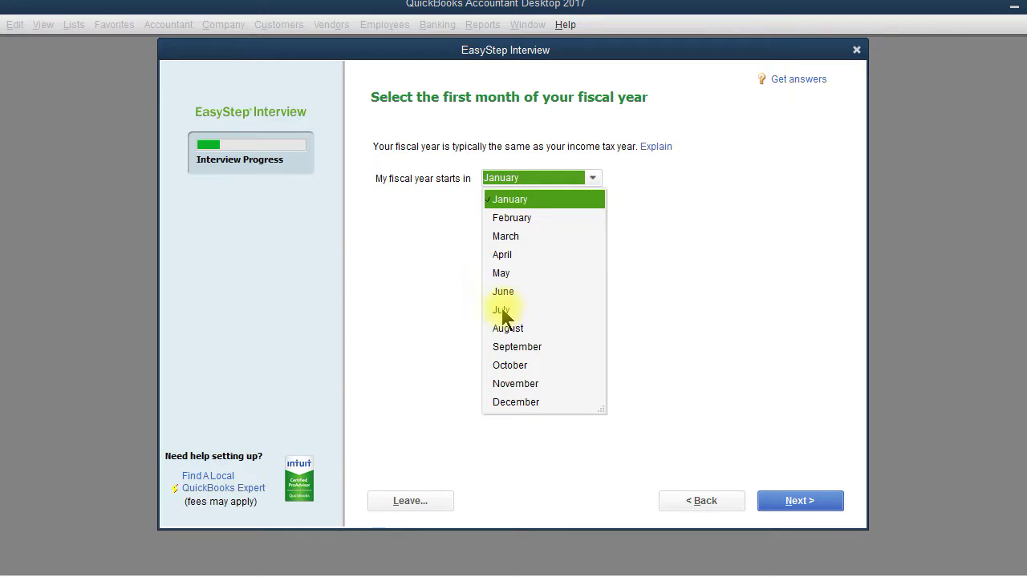
click(502, 310)
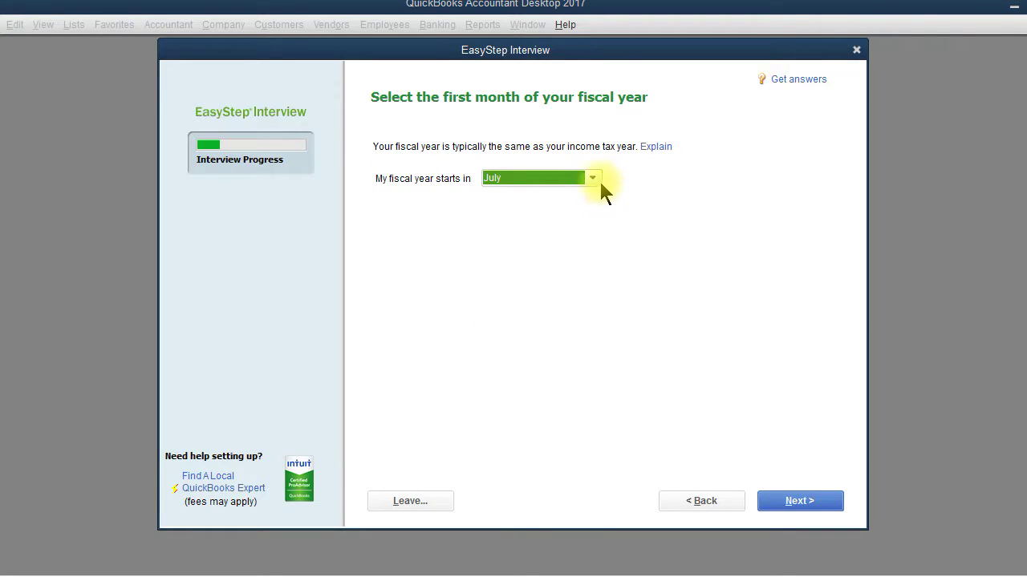
click(594, 180)
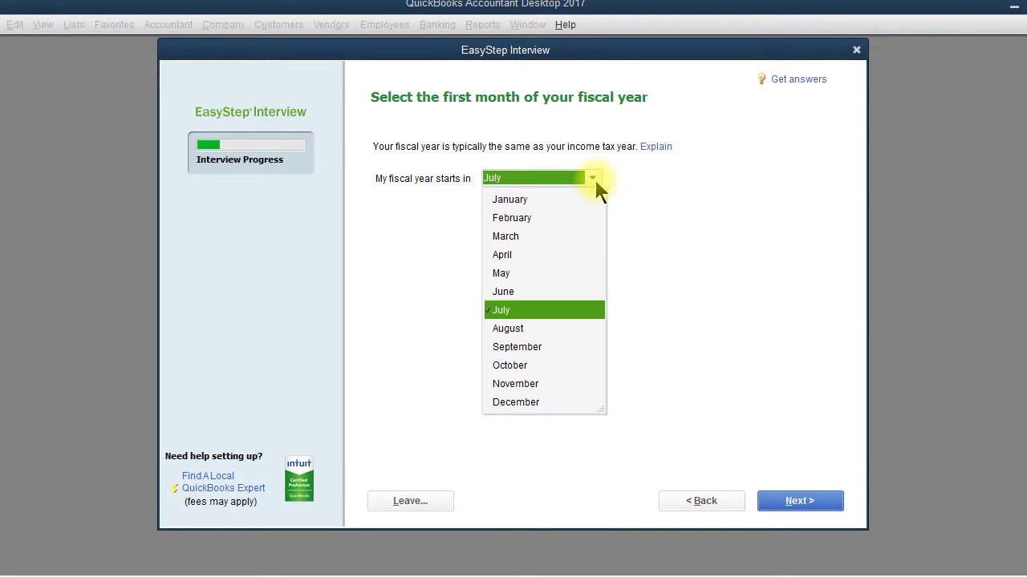
click(521, 218)
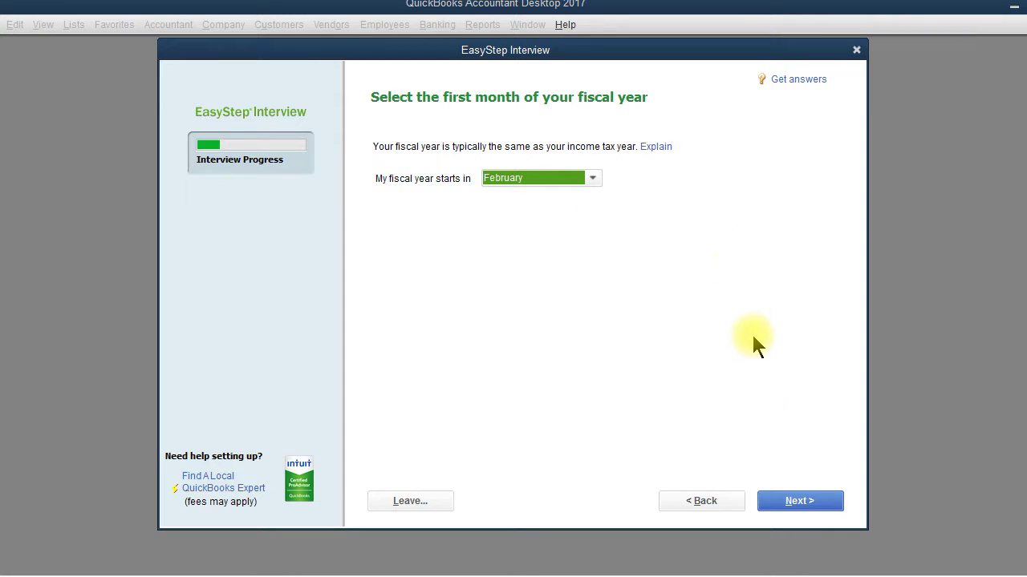
click(594, 179)
click(535, 200)
Enter the administrator password, retype it to confirm, and continue
click(810, 506)
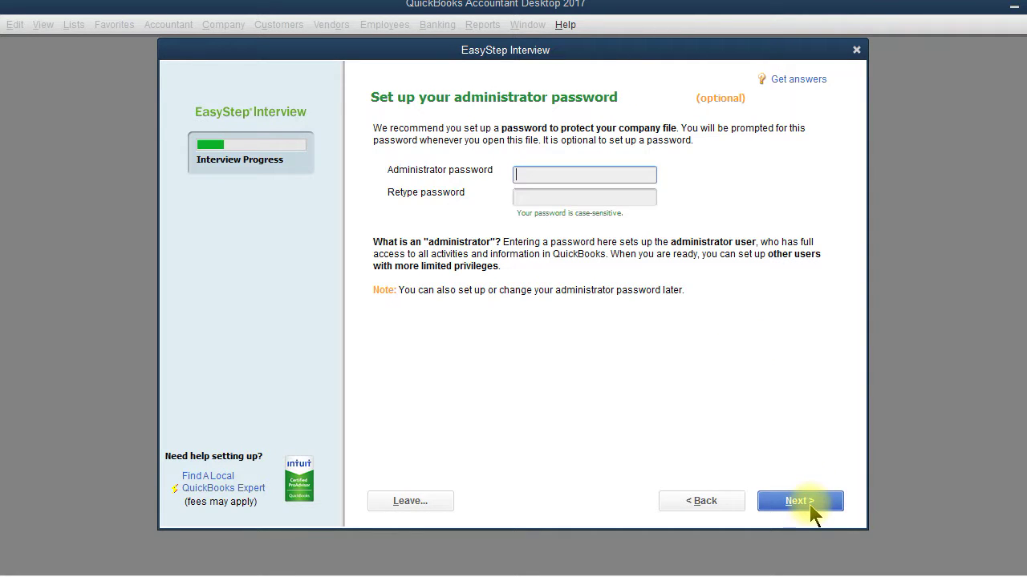
text(abc)
key(BackSpace)
text(cd12345)
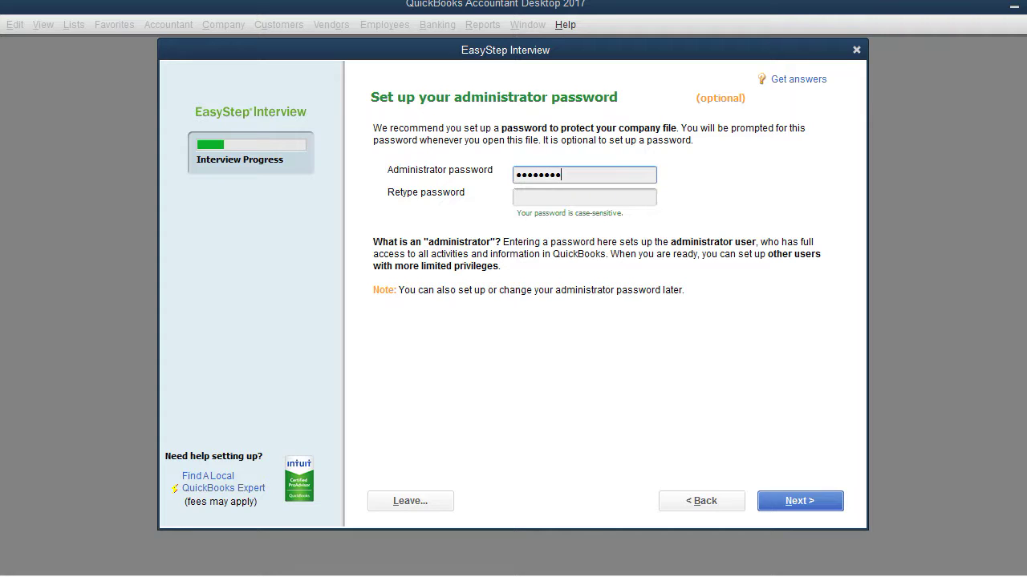
key(Tab)
text(abcd1)
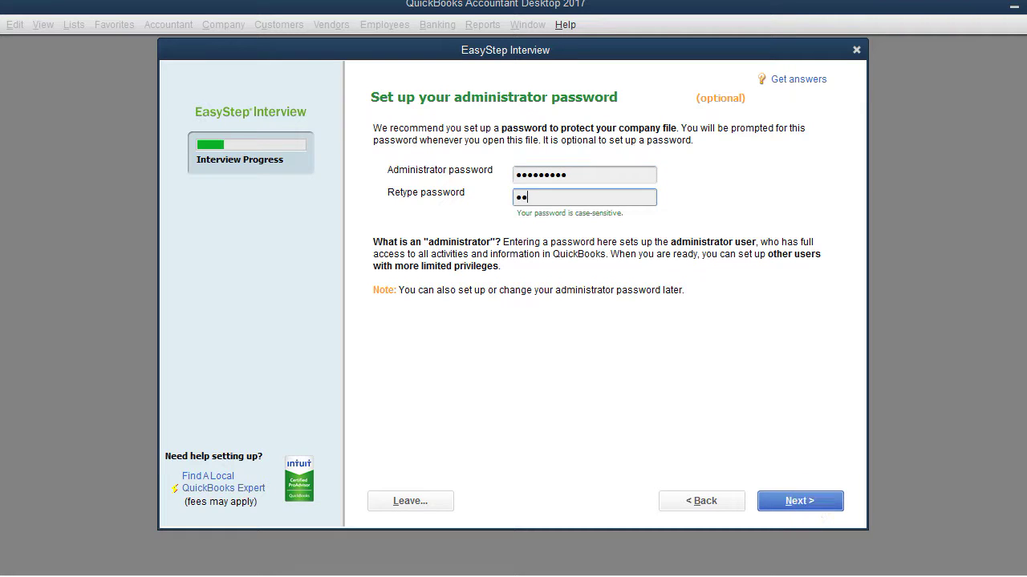
text(2345)
click(810, 507)
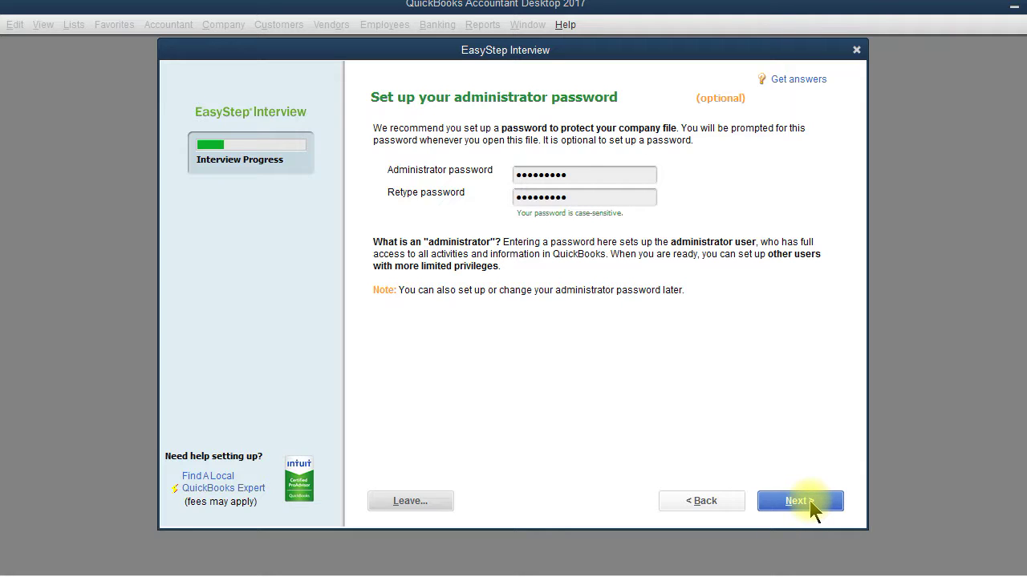
click(811, 510)
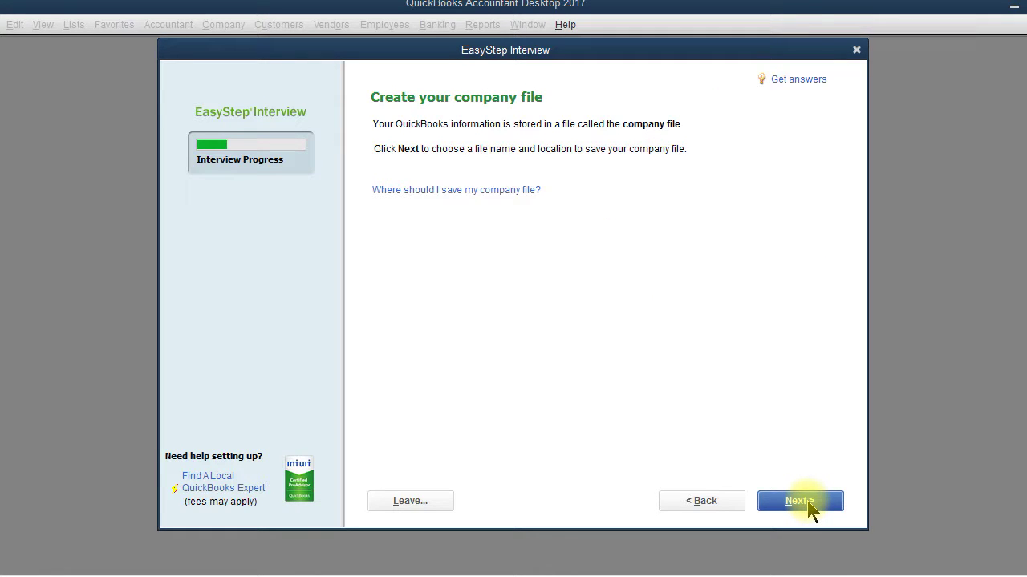
Keep Company Files as the save location and save under the name Louie's Produce Co
click(810, 509)
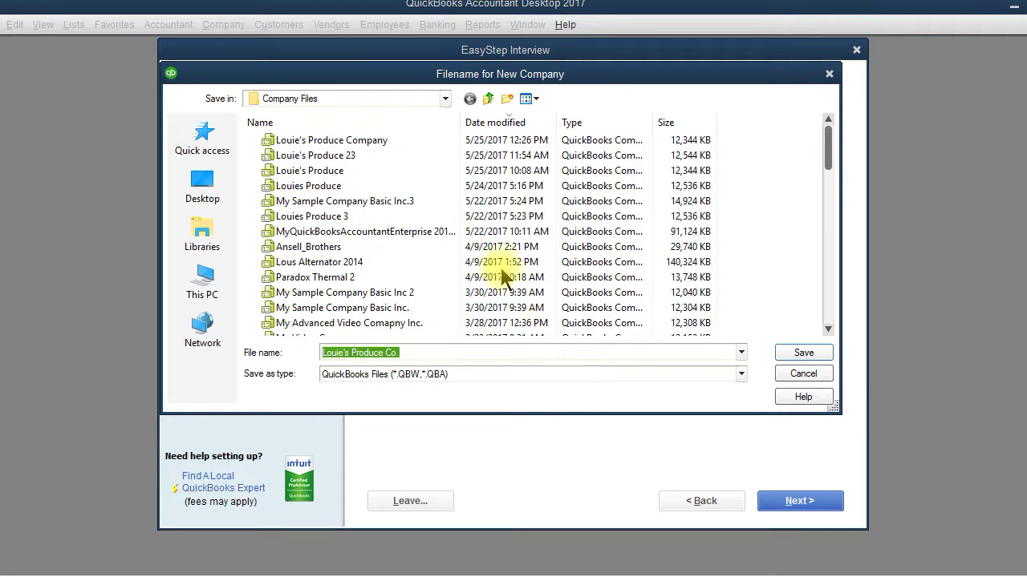
click(445, 100)
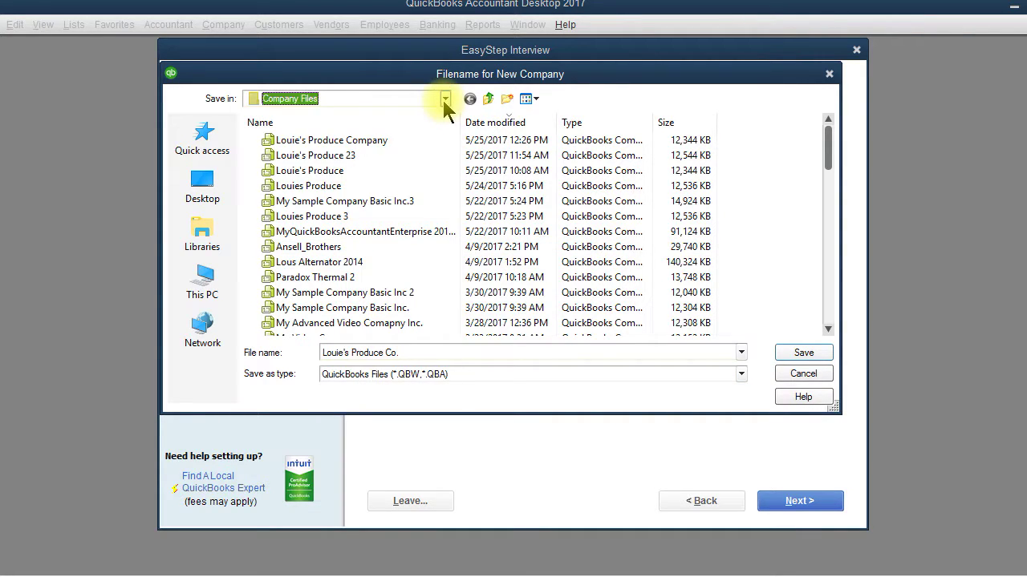
click(445, 105)
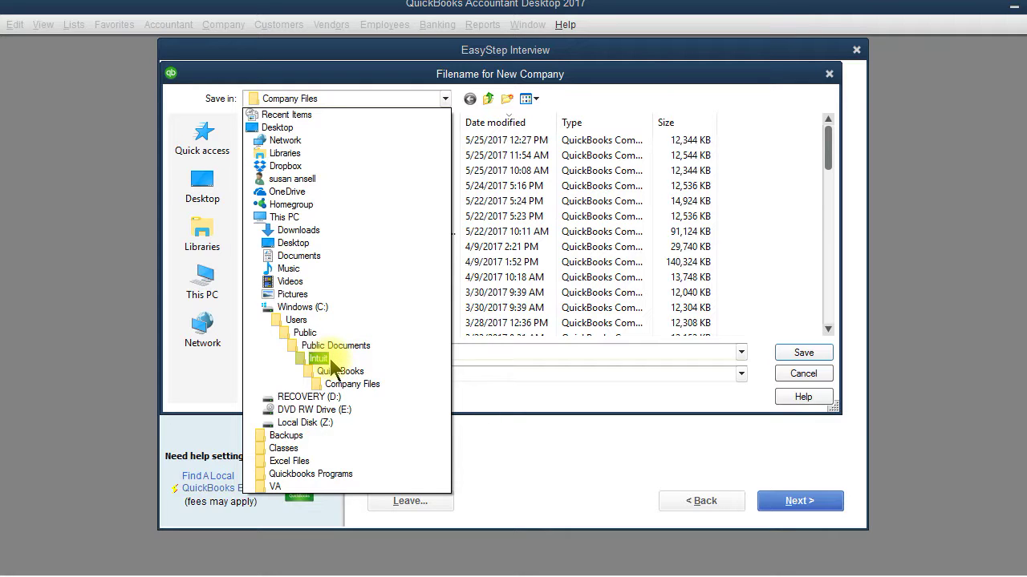
click(368, 392)
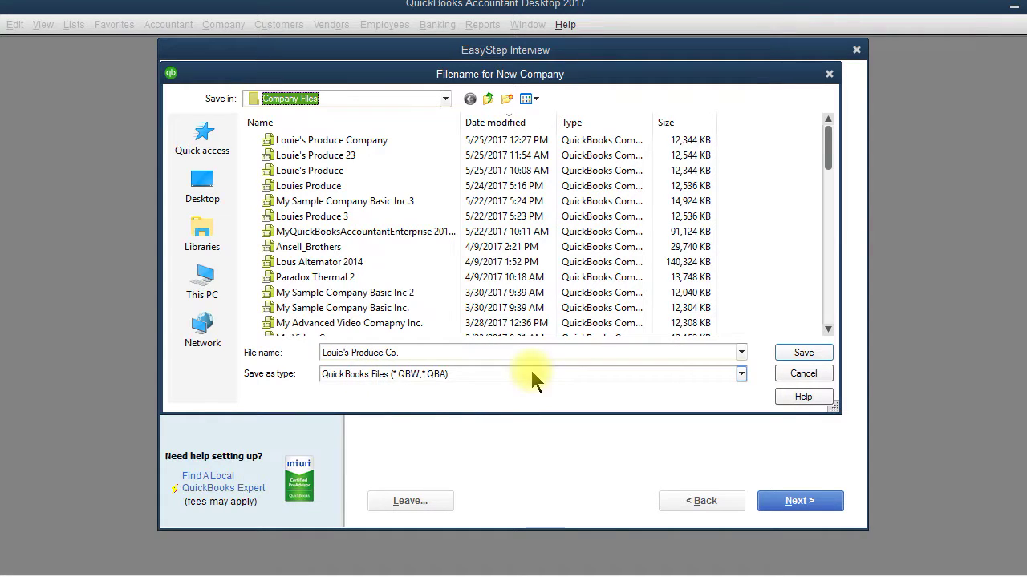
click(802, 357)
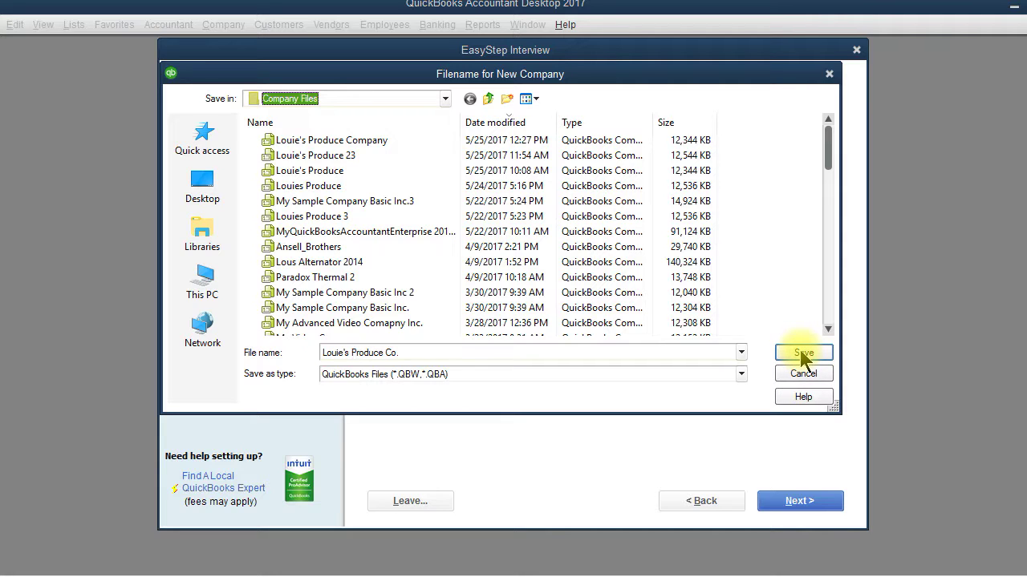
click(802, 355)
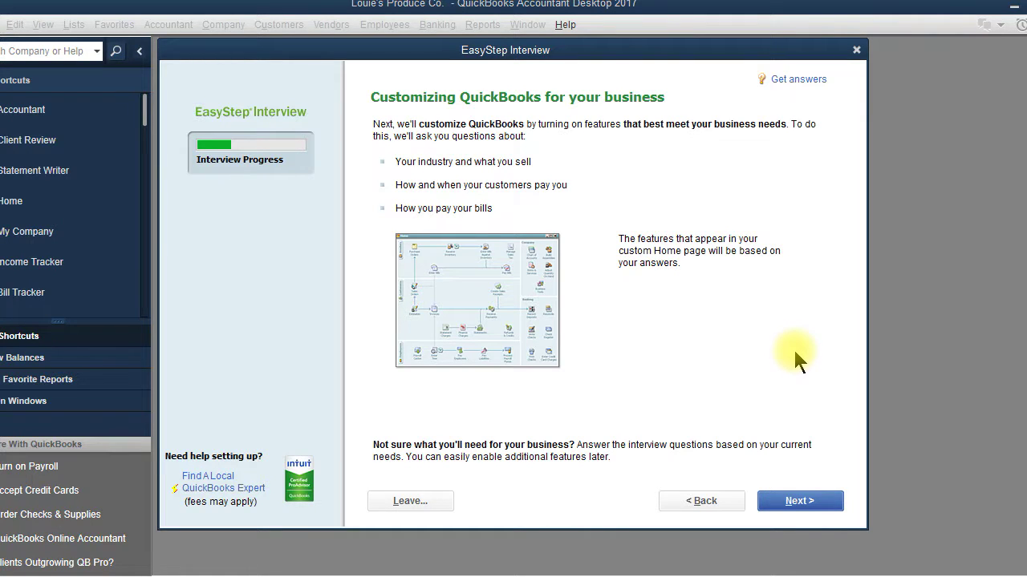
Move past the Customizing QuickBooks overview to the What do you sell? page
click(804, 506)
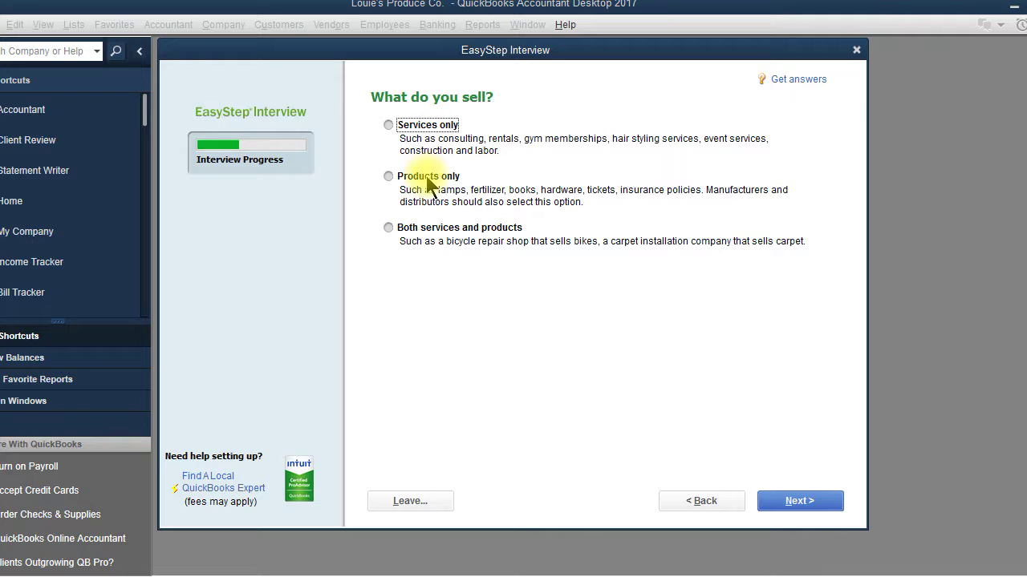
Answer Both services and products, and keep sales tax, estimates, sales orders and statements on Yes
click(388, 227)
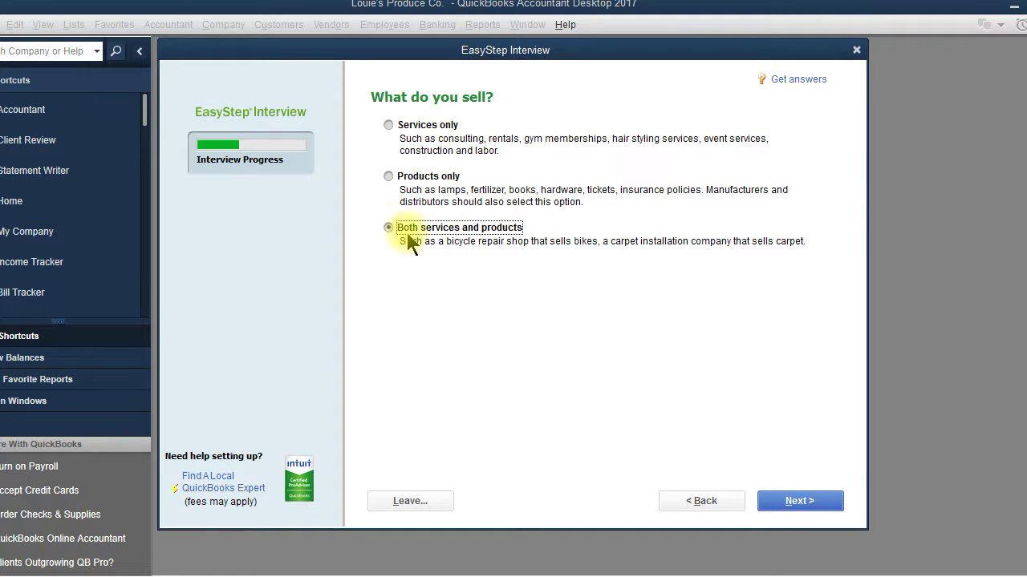
click(802, 507)
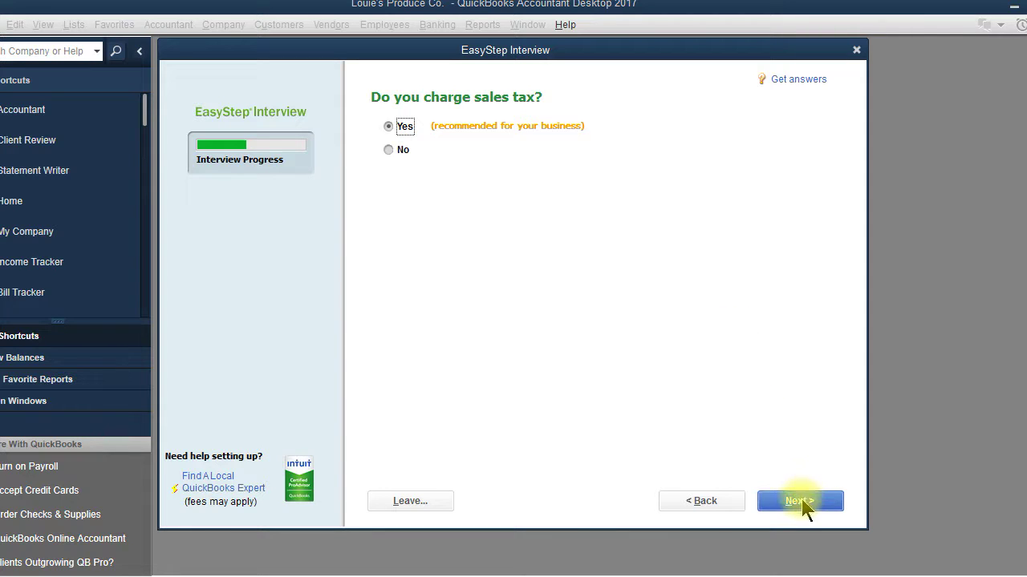
click(802, 505)
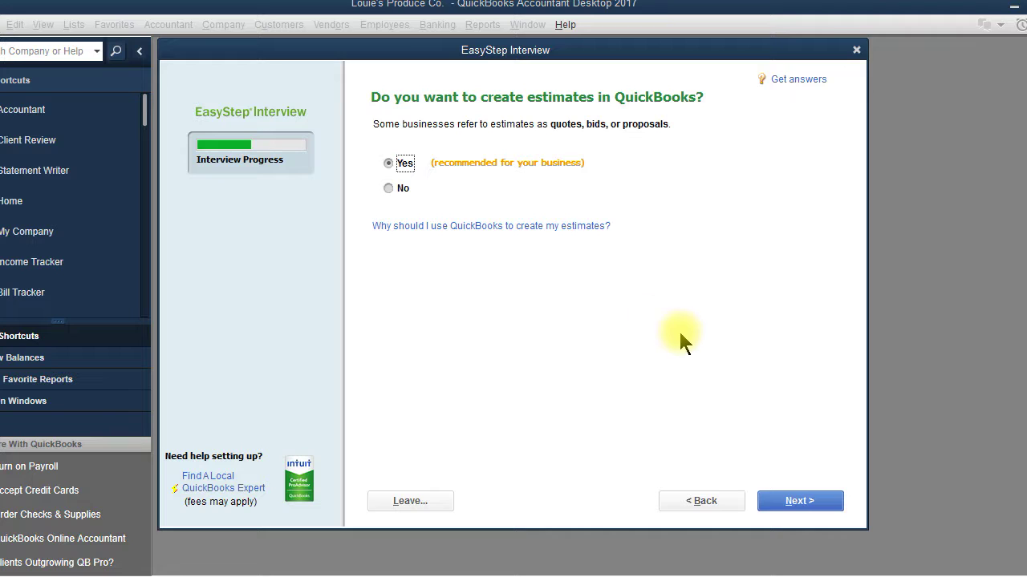
click(798, 505)
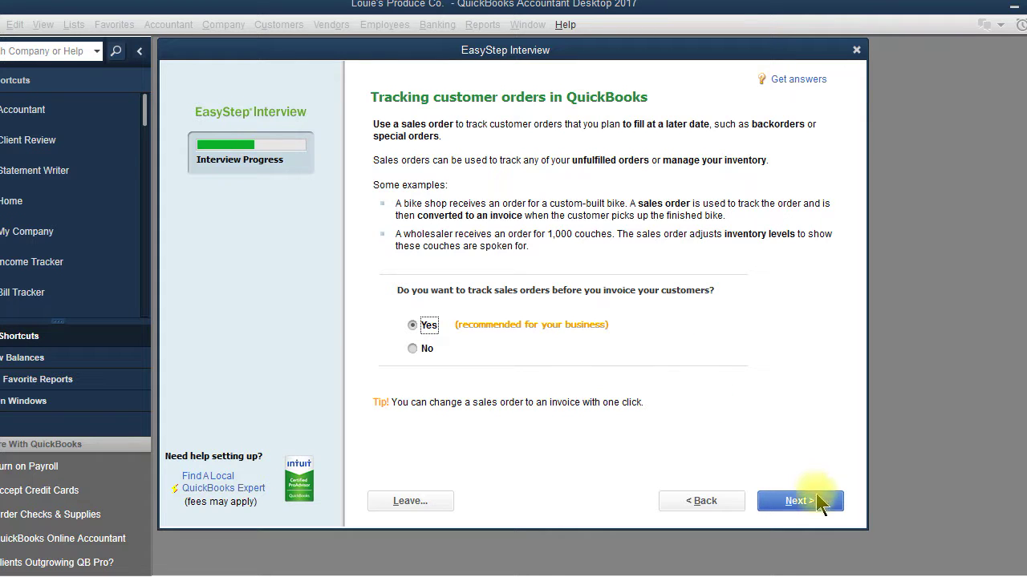
click(819, 506)
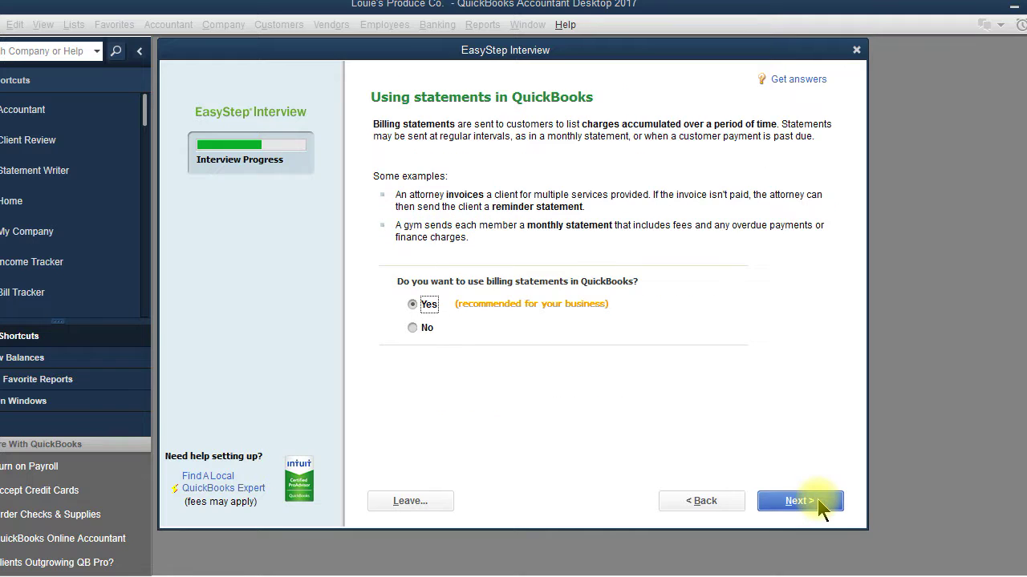
click(820, 505)
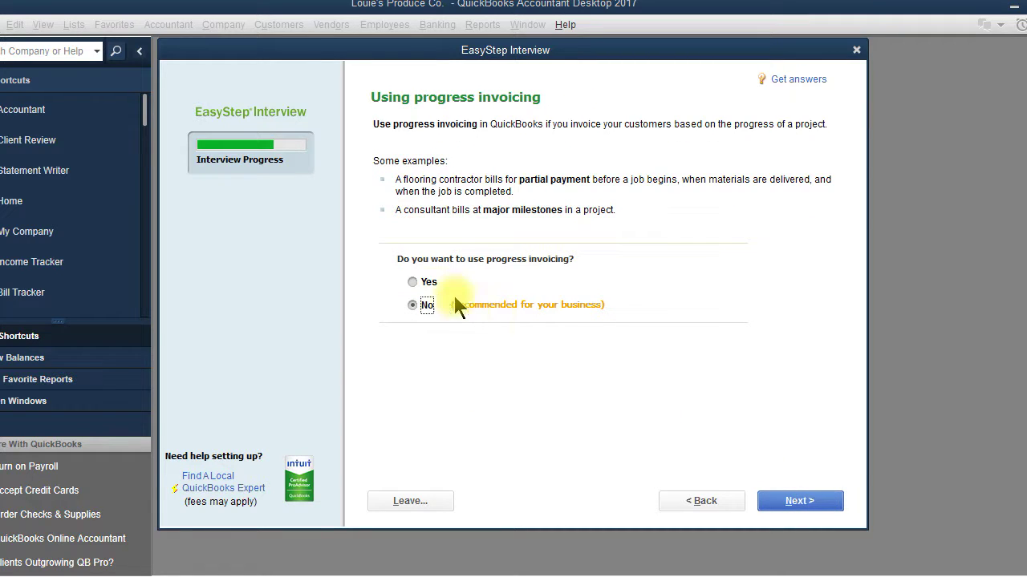
Turn on progress invoicing, keep bill tracking, and enable inventory and time tracking
click(414, 282)
click(782, 507)
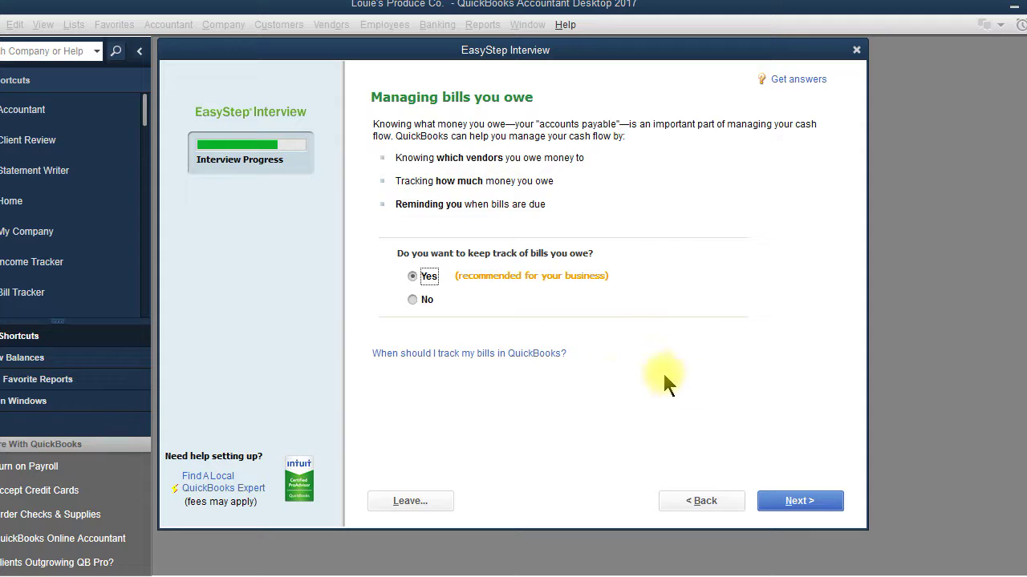
click(799, 505)
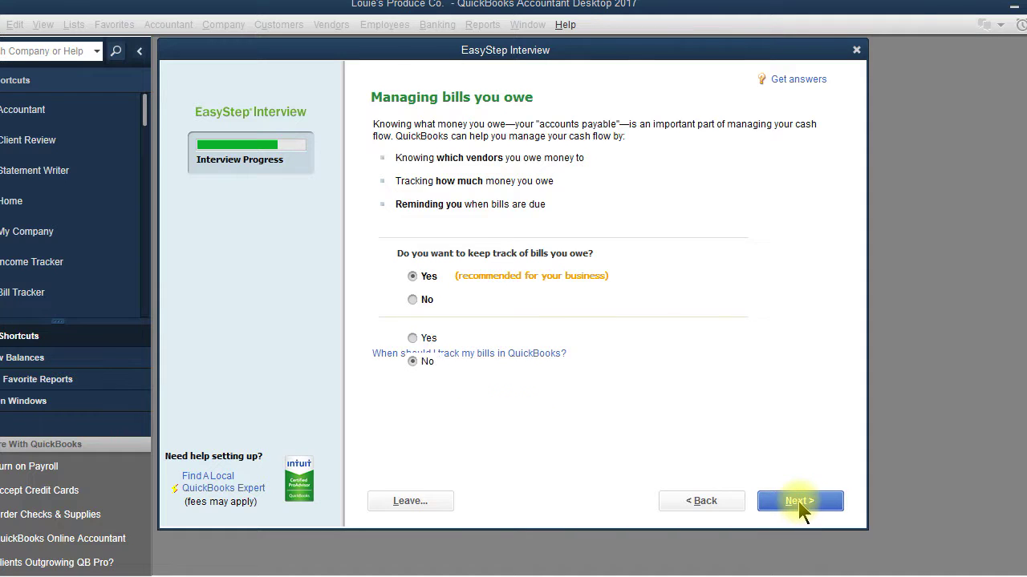
click(415, 337)
click(786, 502)
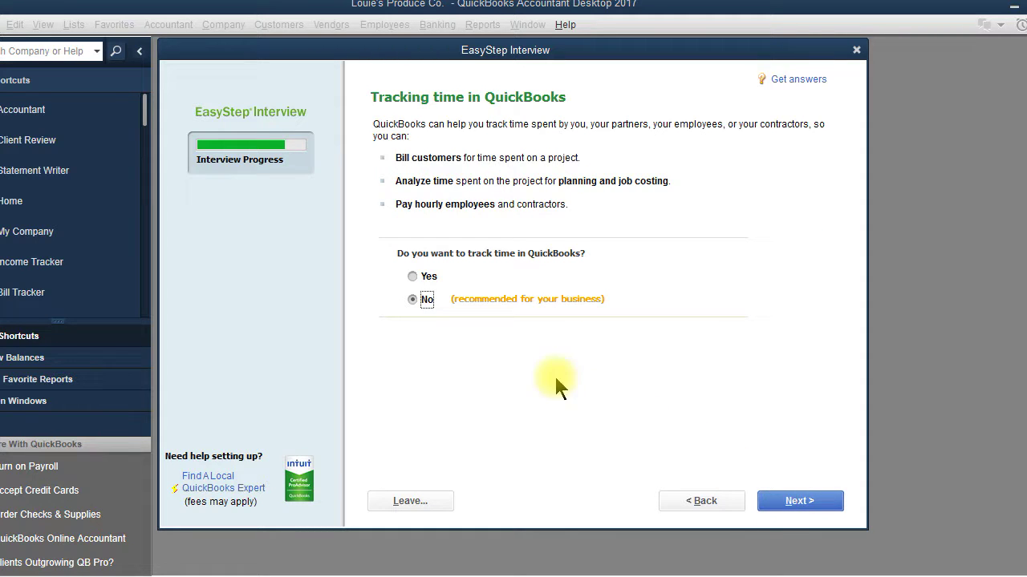
click(413, 278)
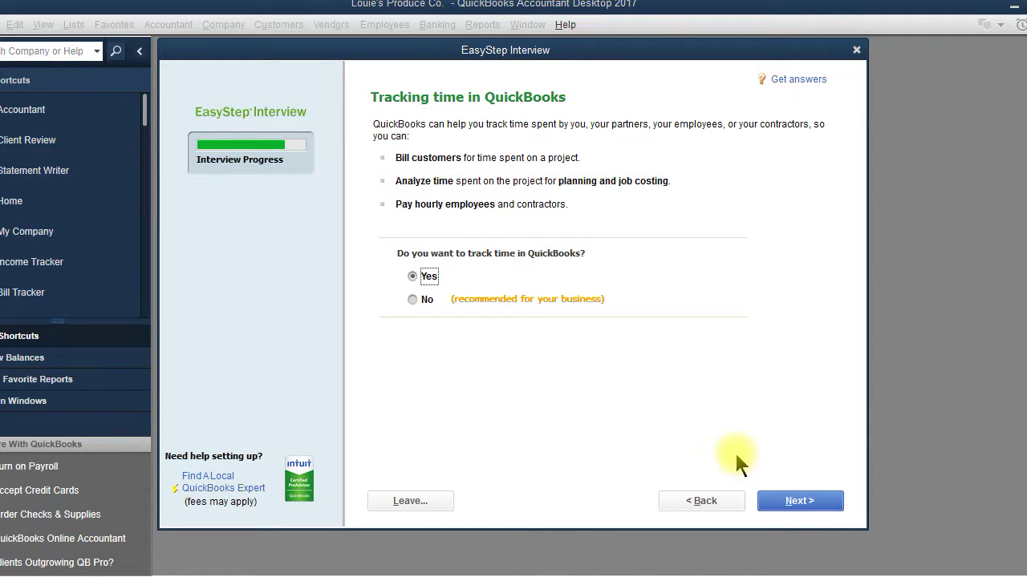
click(805, 503)
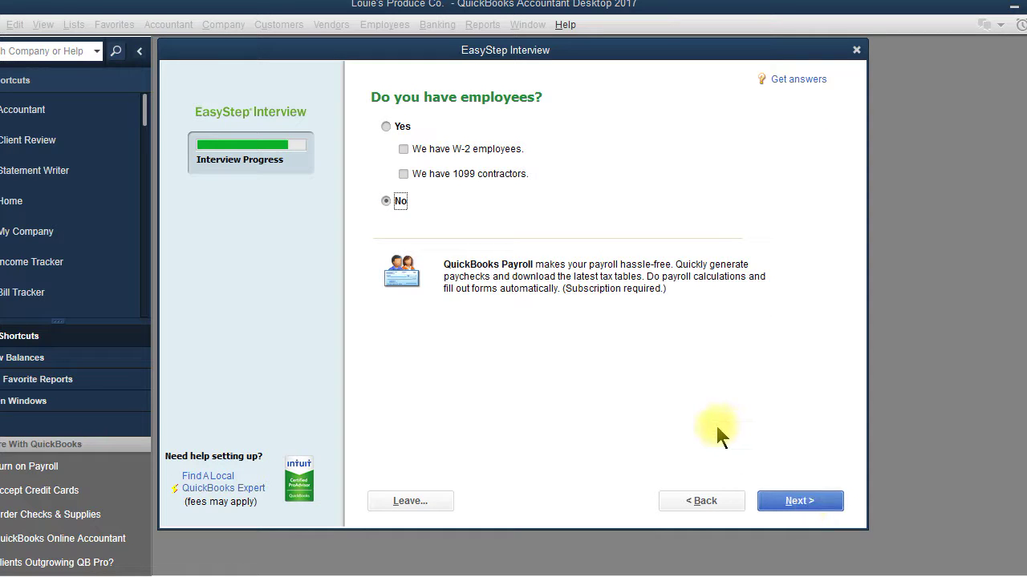
Answer Yes to employees, checking both W-2 employees and 1099 contractors
click(386, 126)
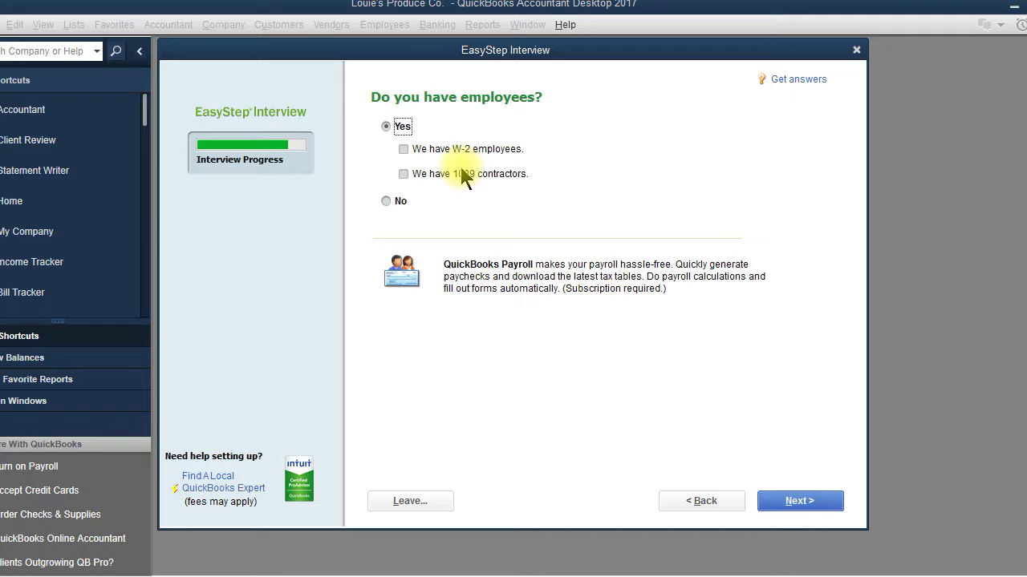
click(404, 150)
click(403, 174)
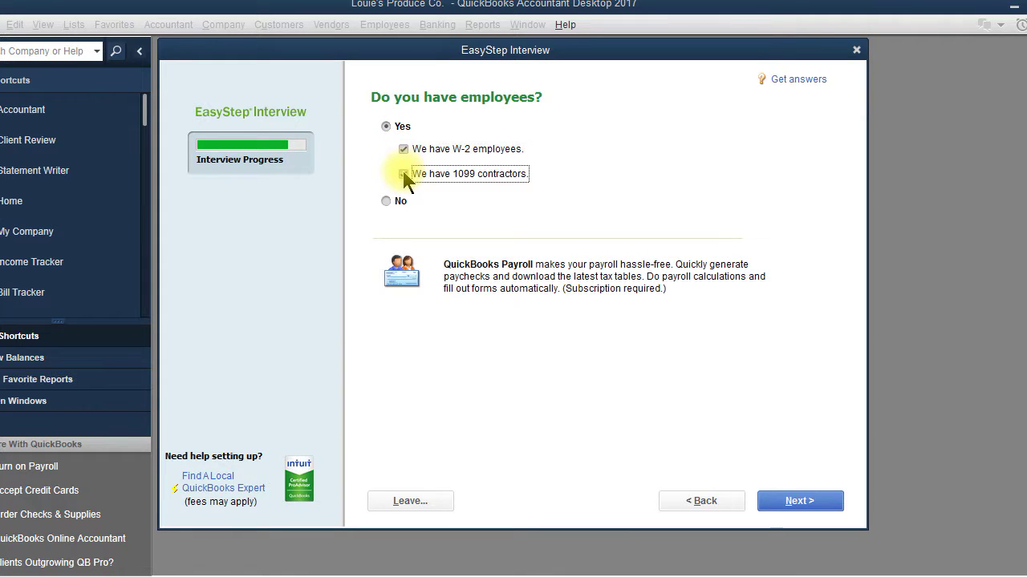
click(815, 503)
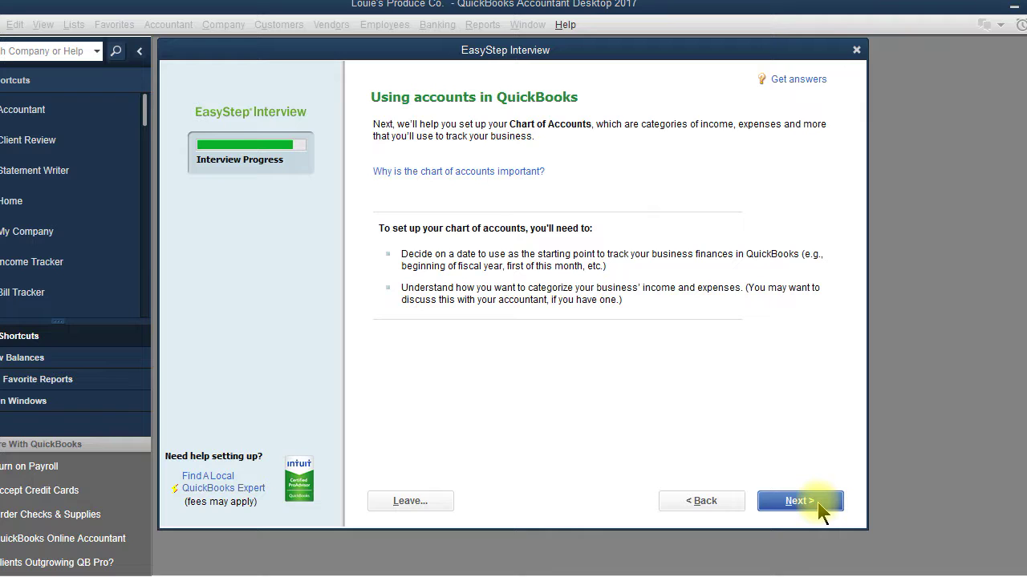
Set the tracking start date to 01/01/2017, the fiscal year's beginning, after briefly trying 05/01/2017
click(822, 510)
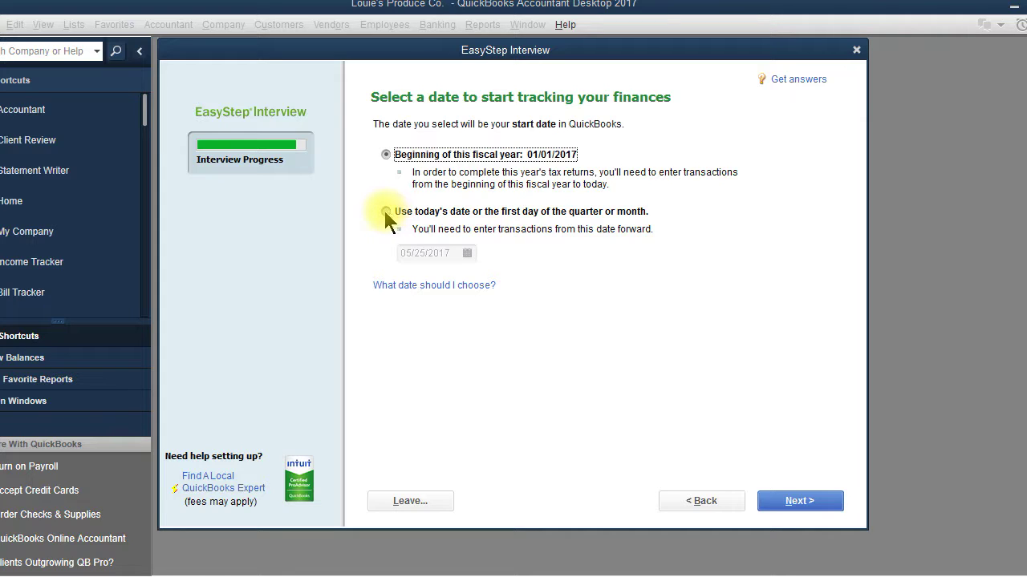
click(386, 212)
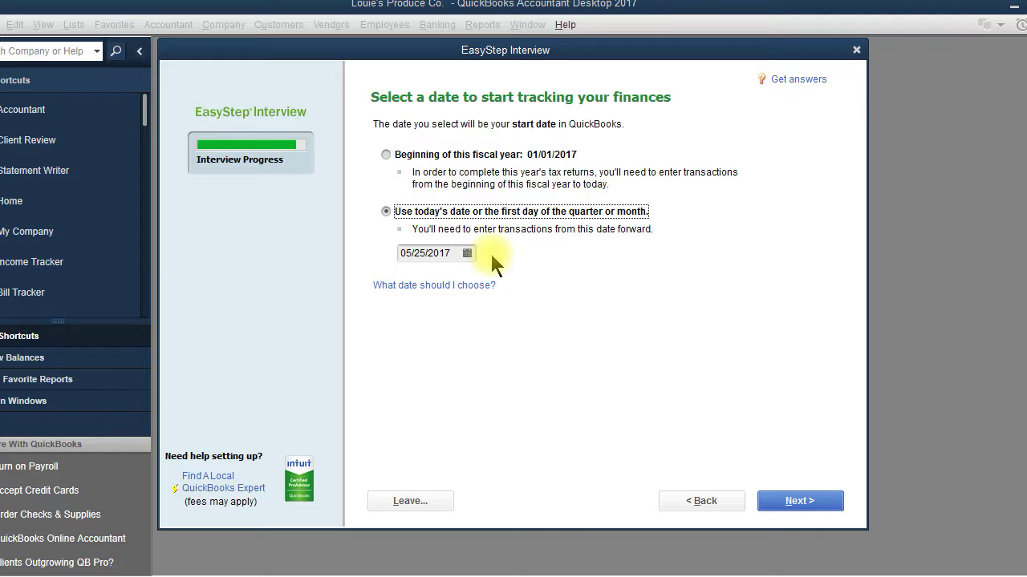
click(467, 253)
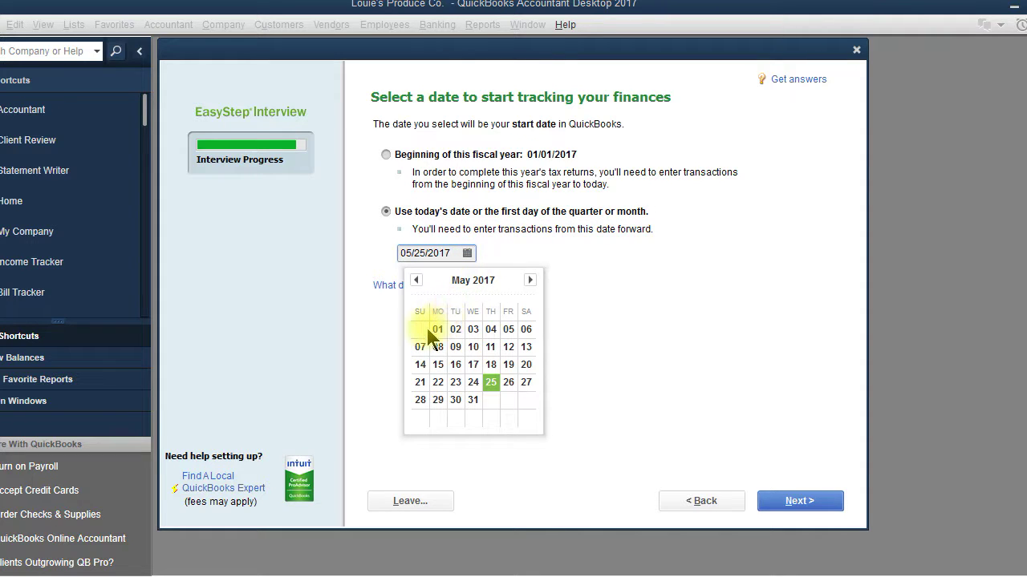
click(437, 330)
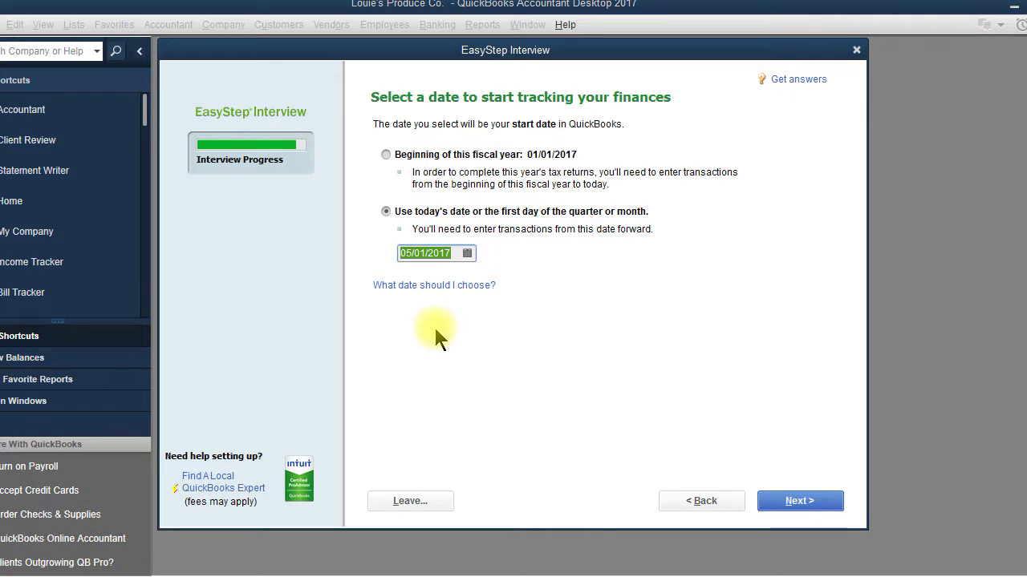
click(385, 153)
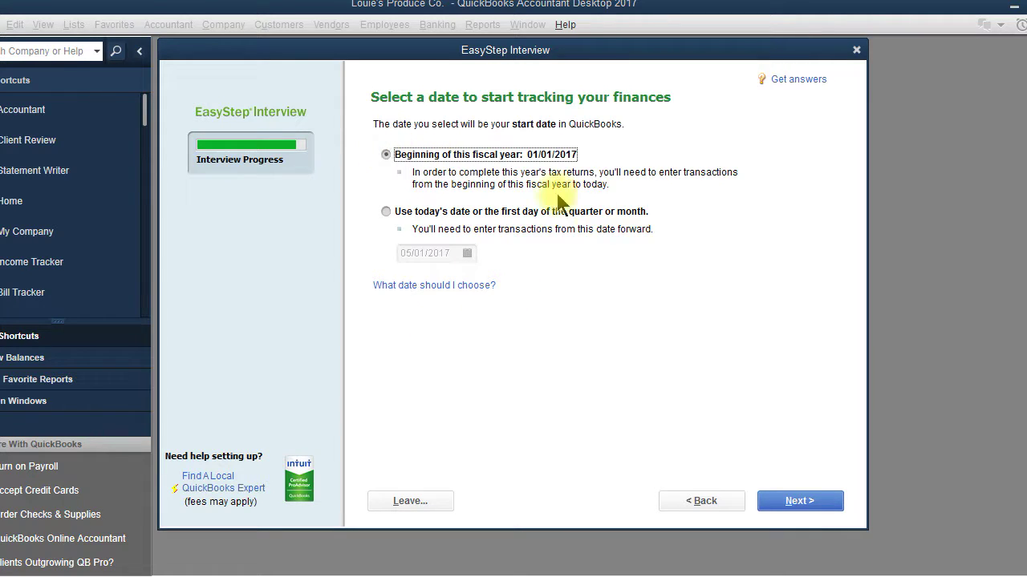
click(802, 502)
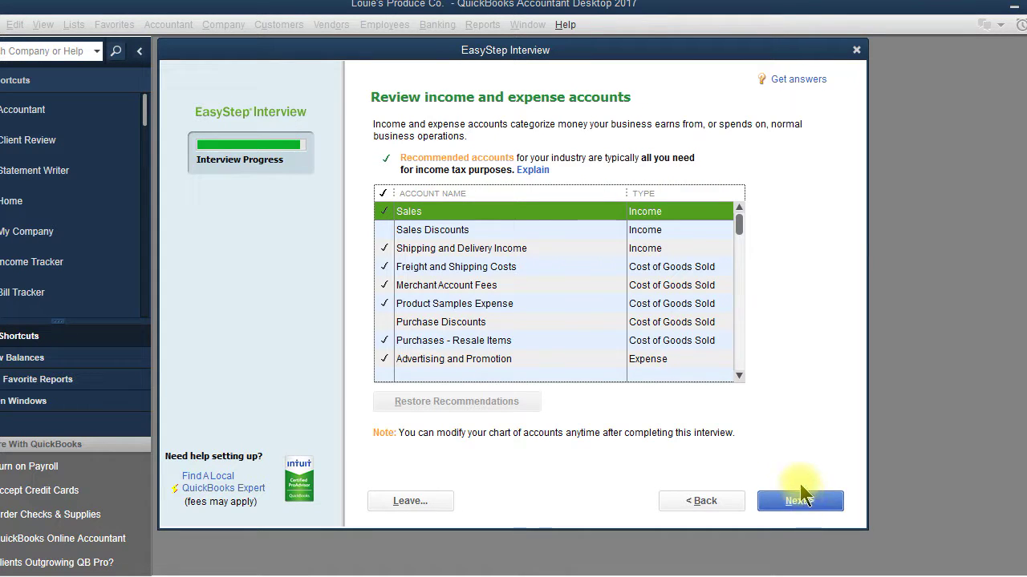
Include the Sales Discounts and Purchase Discounts income accounts
click(739, 375)
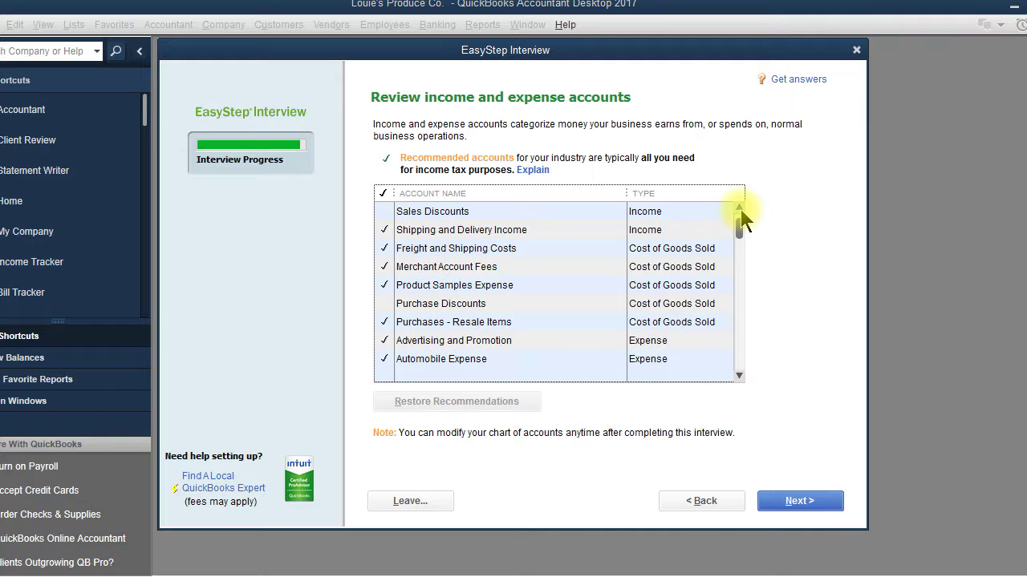
scroll(742, 218, up, 1)
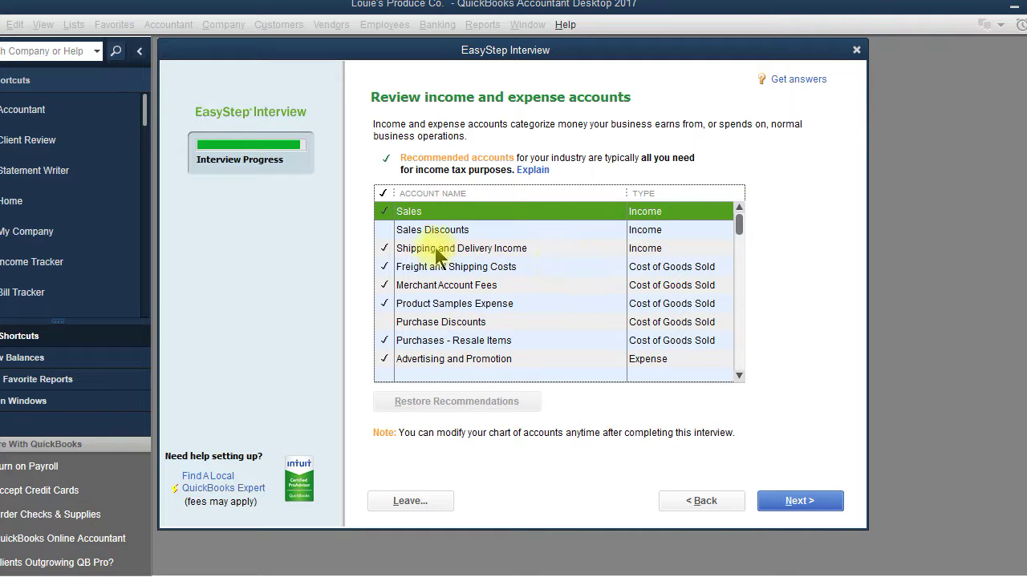
click(384, 230)
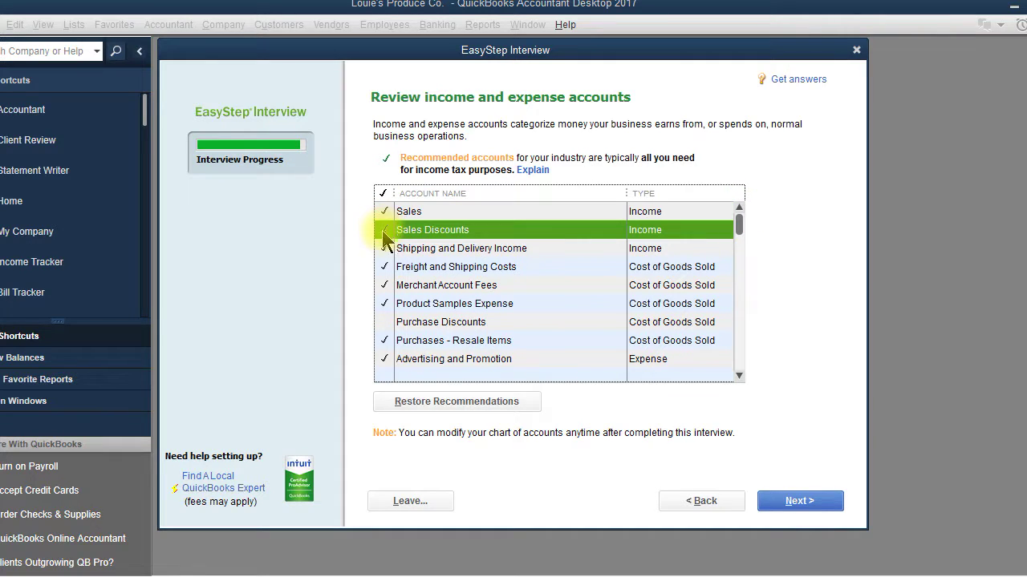
click(385, 322)
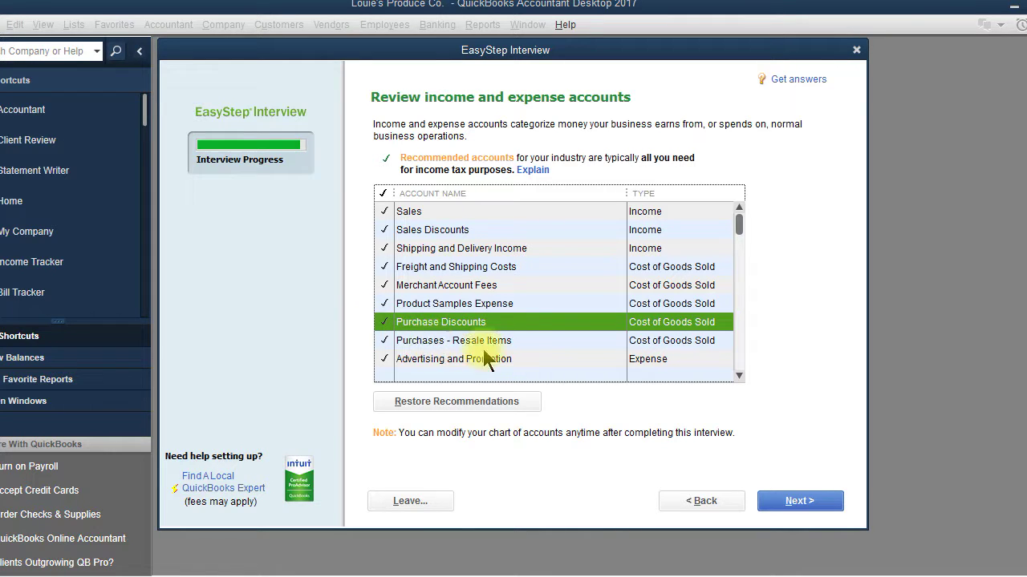
drag(739, 375, 739, 375)
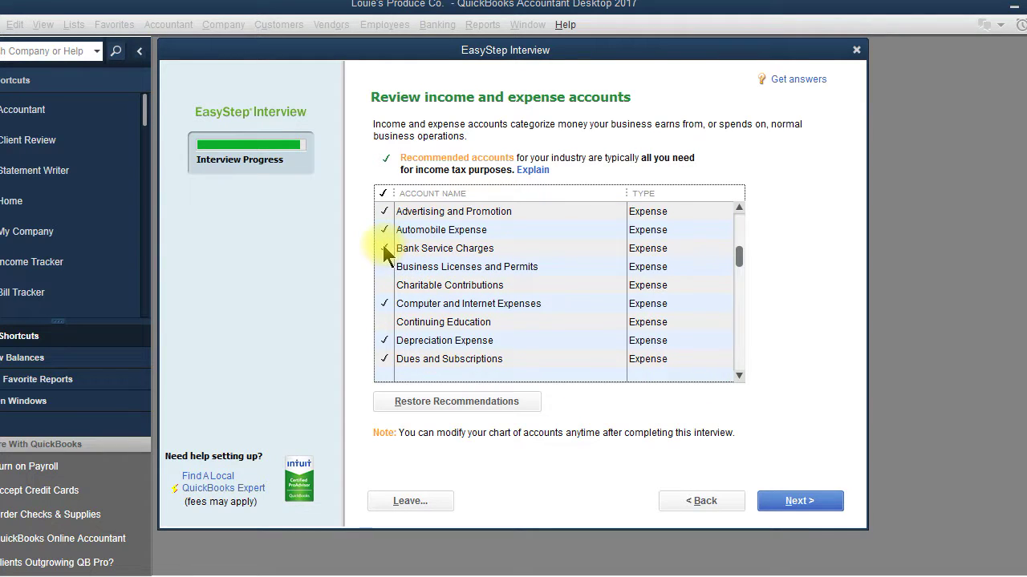
Add Charitable Contributions and Continuing Education; drop Bank Service Charges and Computer and Internet Expenses
click(384, 247)
click(384, 267)
click(385, 285)
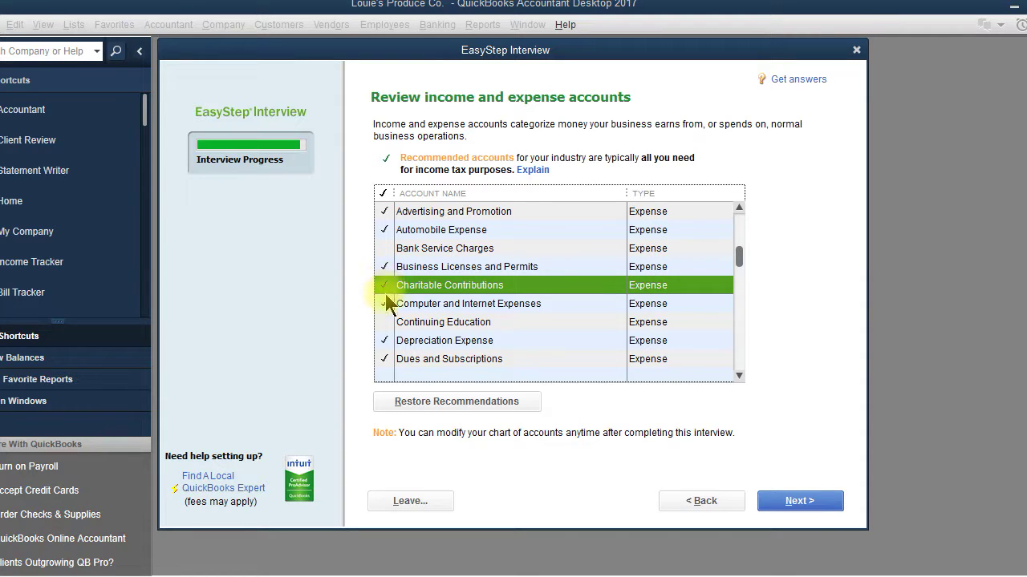
click(386, 323)
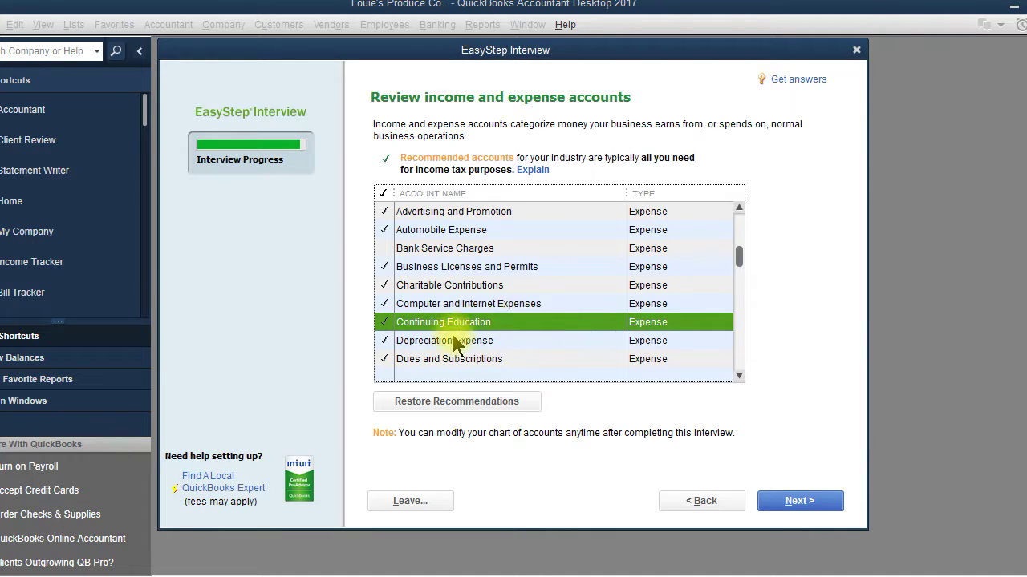
click(384, 247)
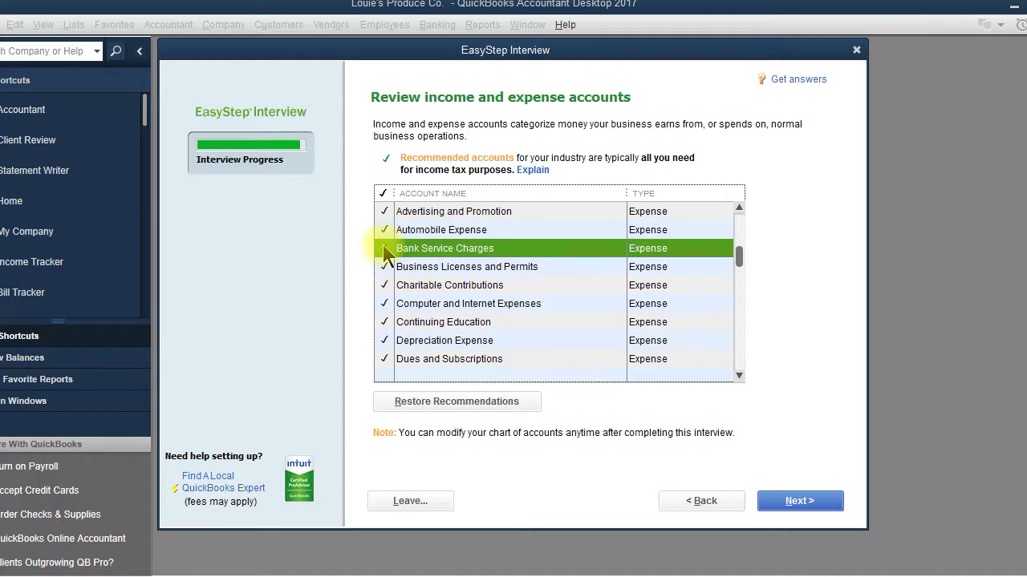
click(385, 249)
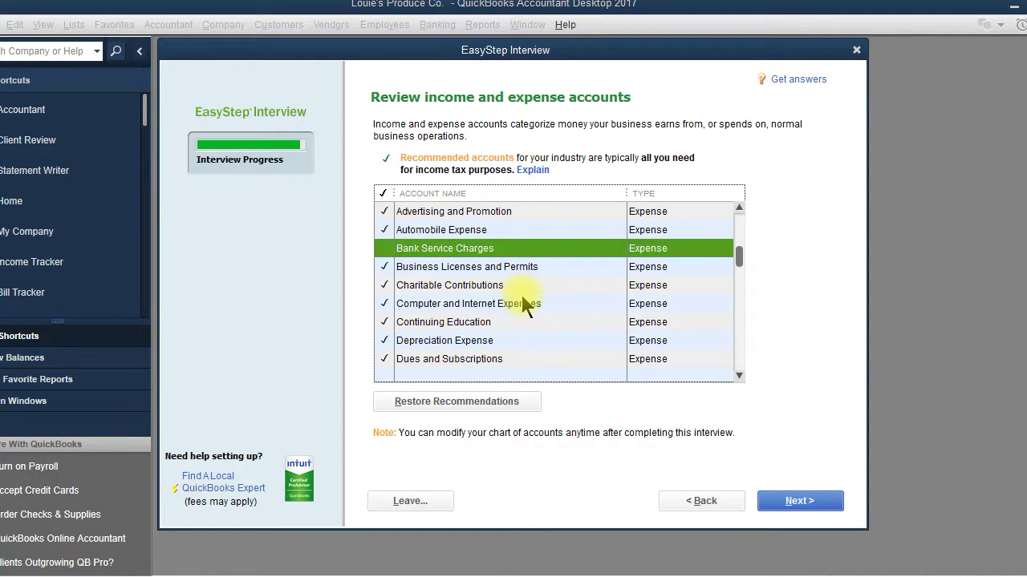
click(383, 266)
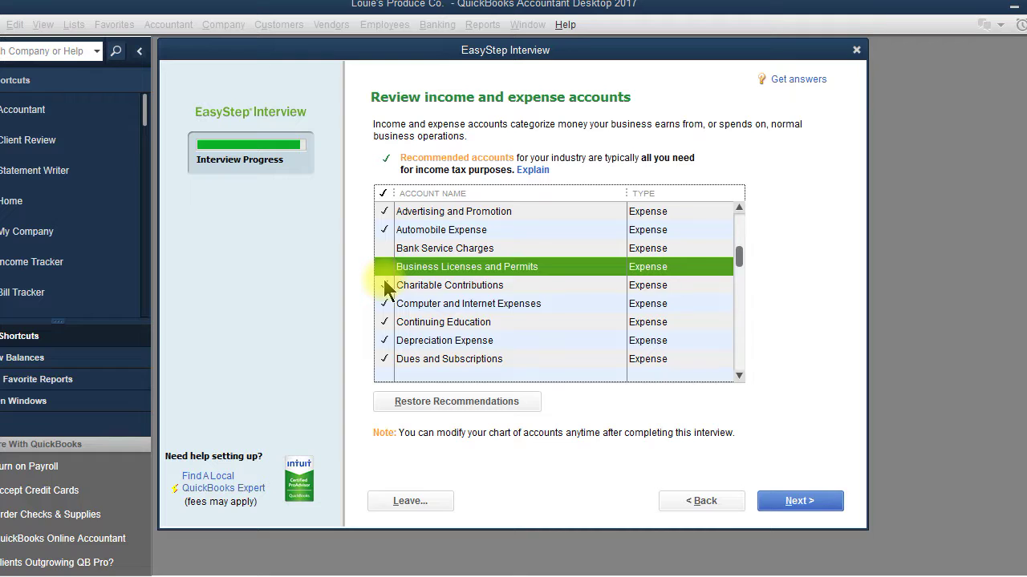
click(385, 285)
click(385, 304)
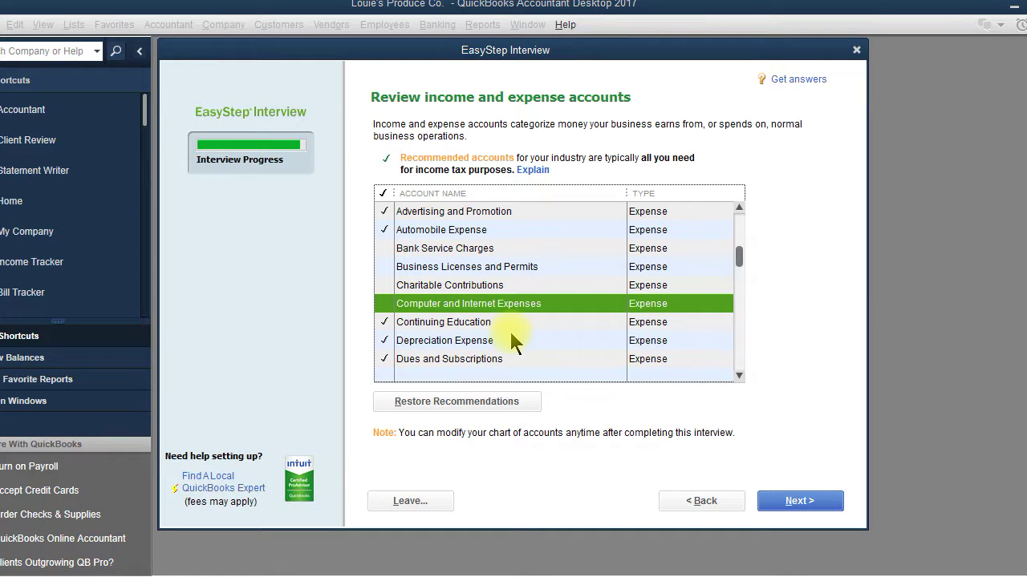
click(384, 284)
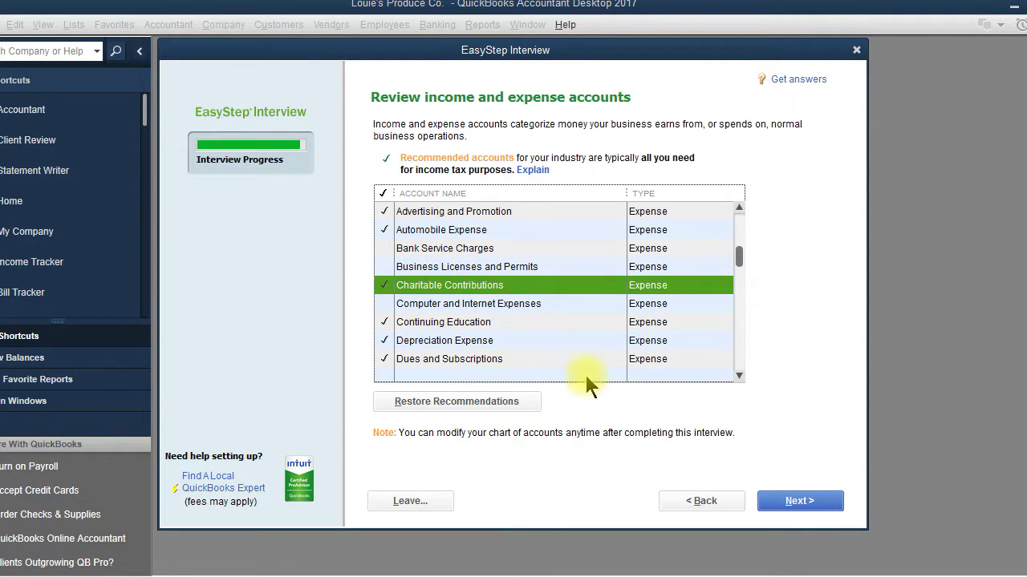
Finish the account review and move from the Congratulations page into Desktop Setup
click(825, 510)
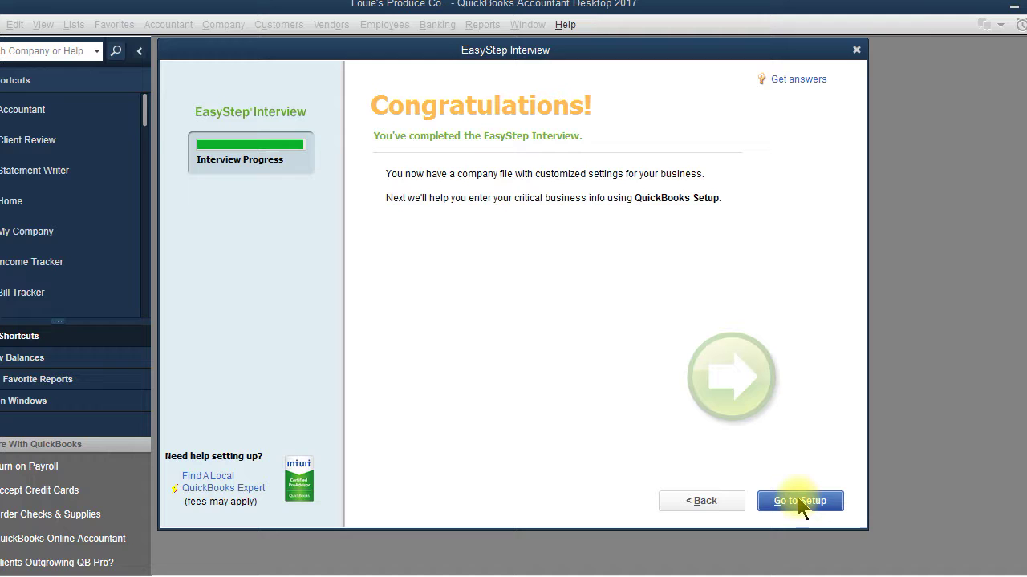
click(798, 500)
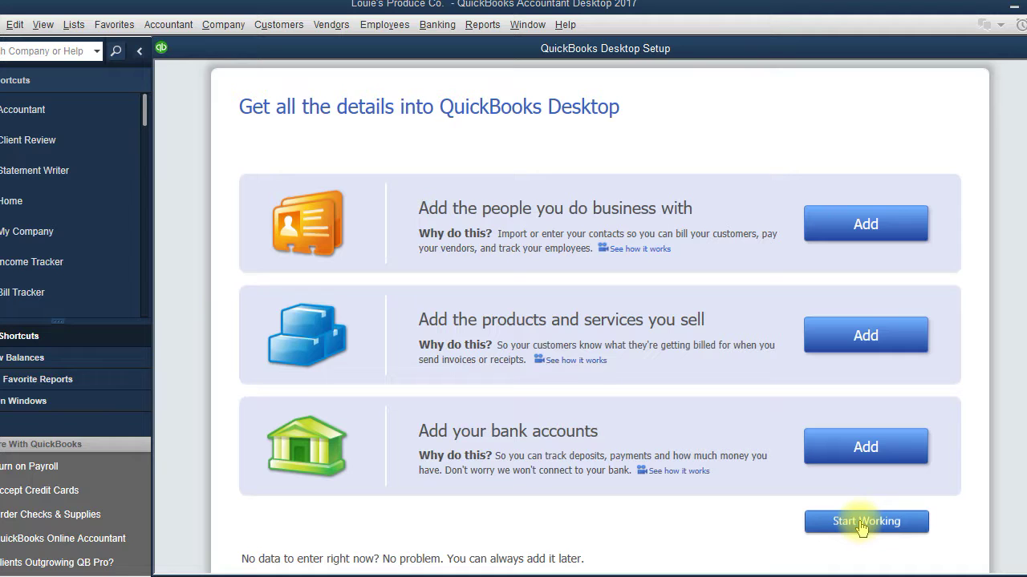
Start working without entering setup details and close the New Feature Tour window
click(860, 523)
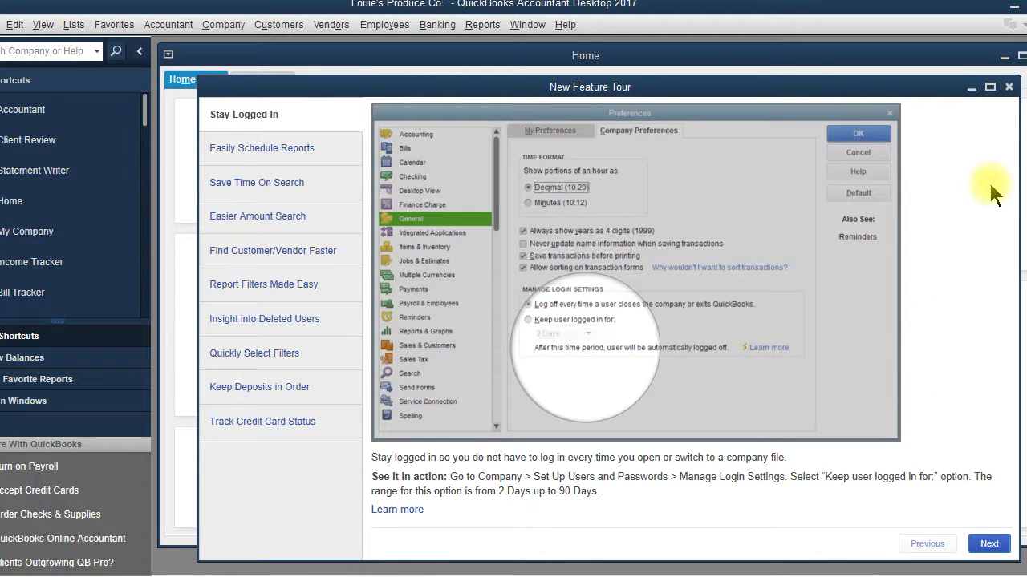
click(1009, 92)
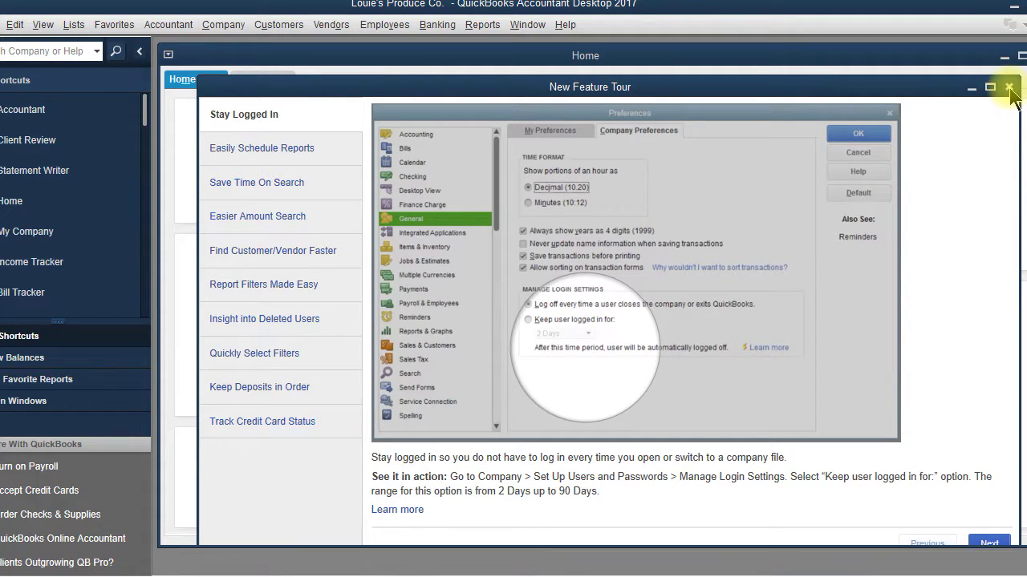